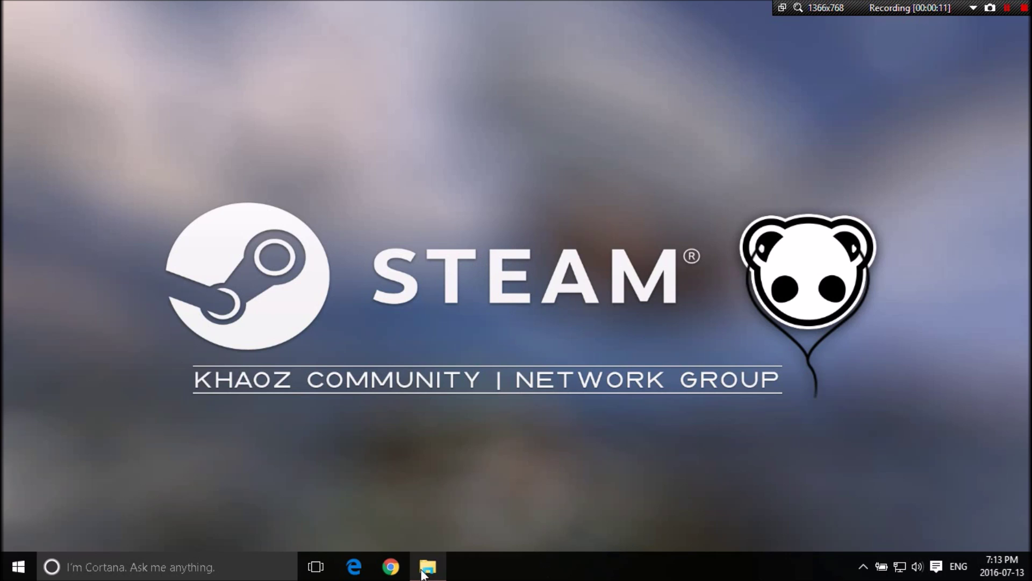
Step: Bring up the rustserver folder, then select and deselect all its items
mouse_move(423, 574)
left_click(432, 537)
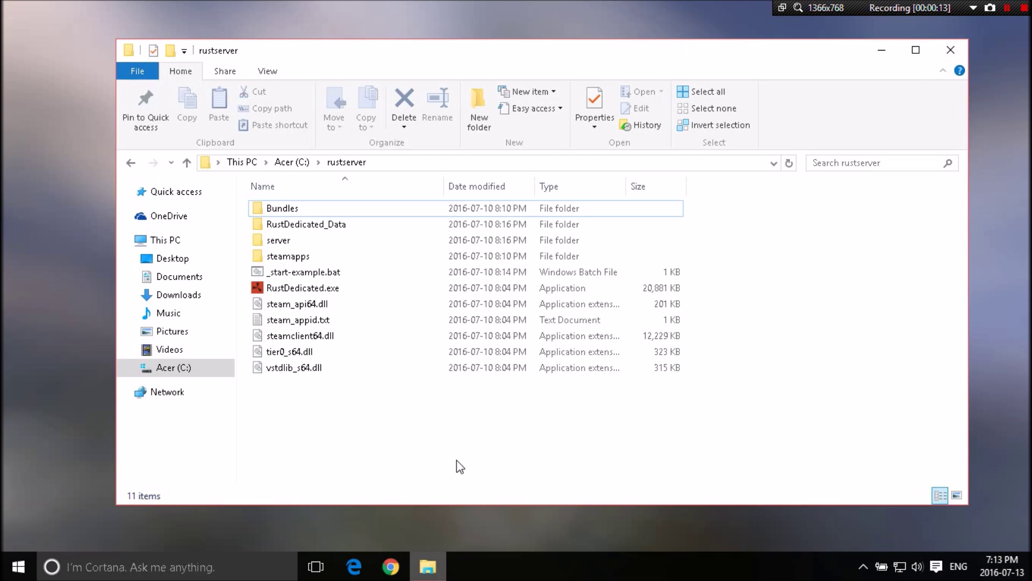
left_click_drag(396, 442, 407, 208)
left_click(455, 454)
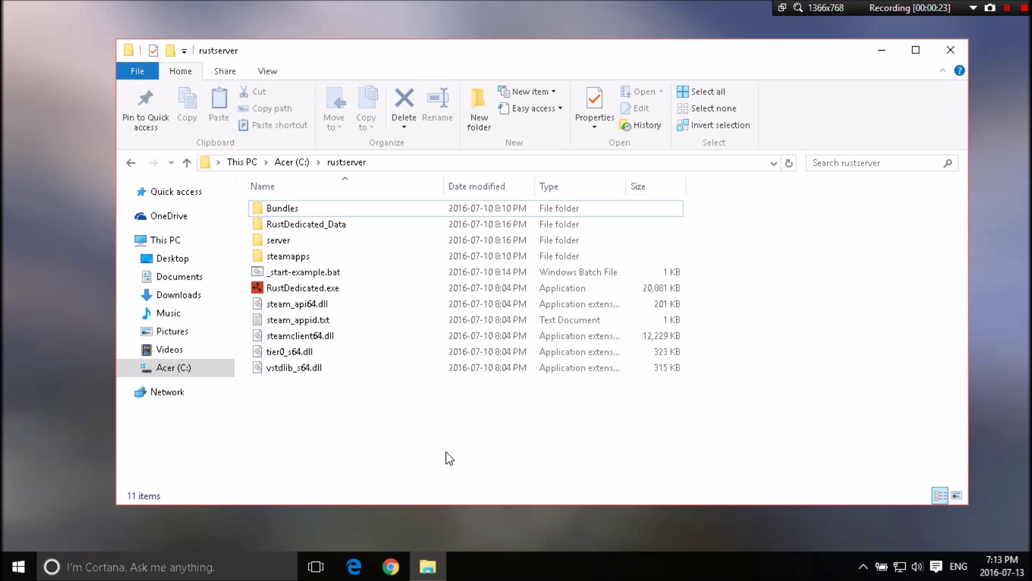
Step: Reselect and clear the folder's items, minimize the rustserver window and launch Chrome
left_click_drag(407, 474, 419, 161)
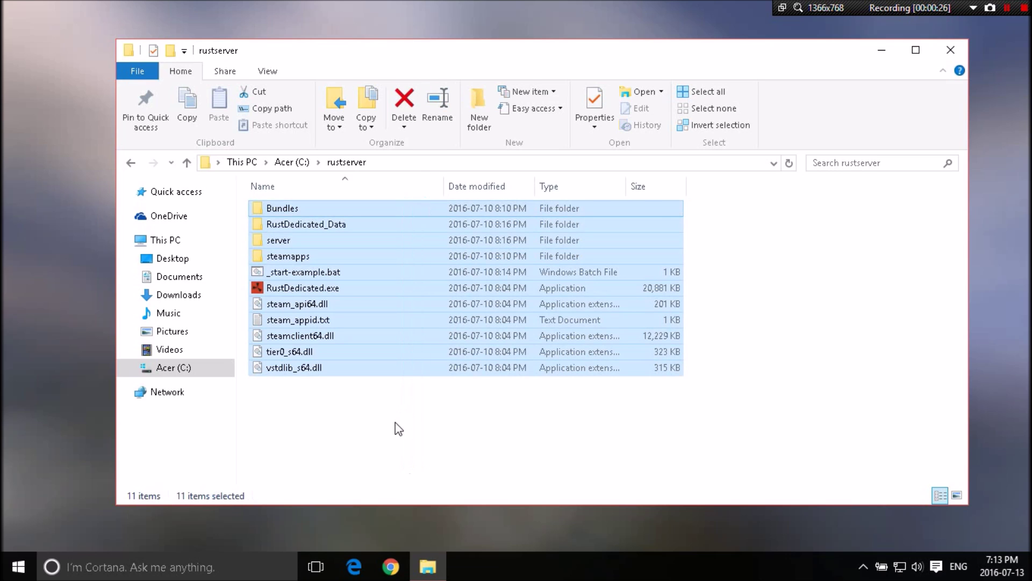
left_click_drag(396, 426, 405, 186)
left_click(381, 396)
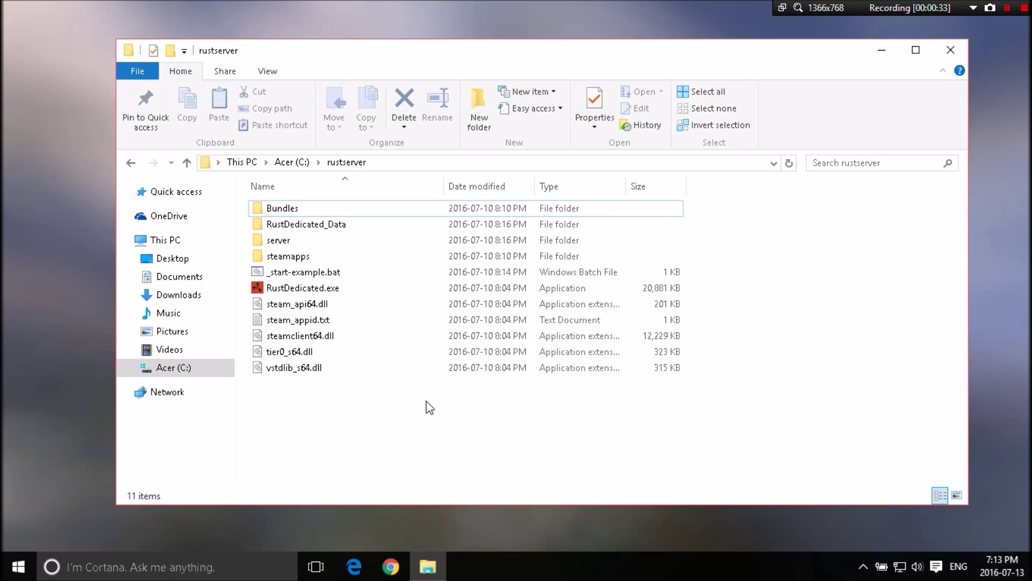
left_click(882, 49)
left_click(391, 566)
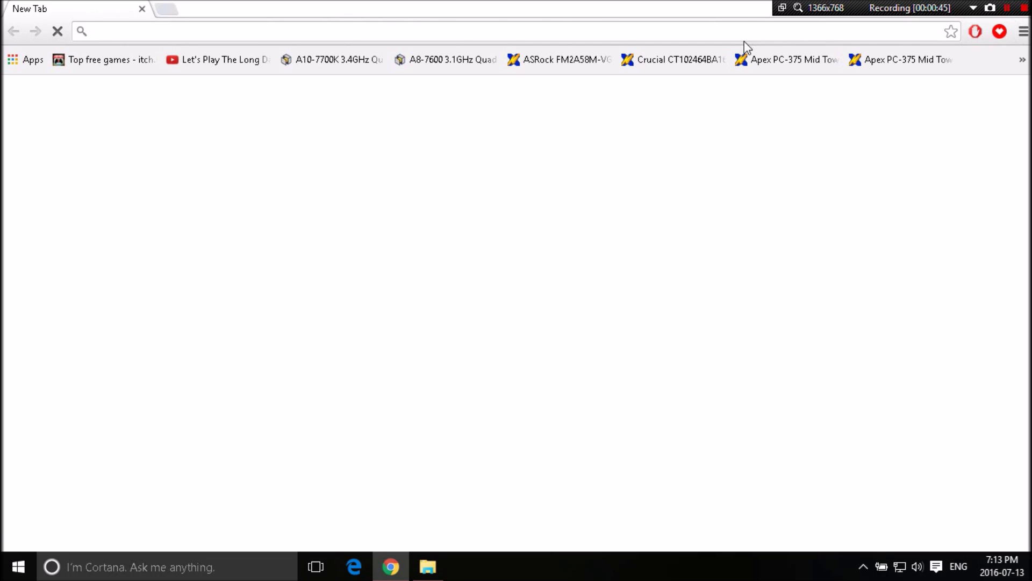
Step: Enter oxidemod.org in Chrome's address bar, correcting the mistyped entries, and load it
type("go")
key("BackSpace")
key("BackSpace")
key("BackSpace")
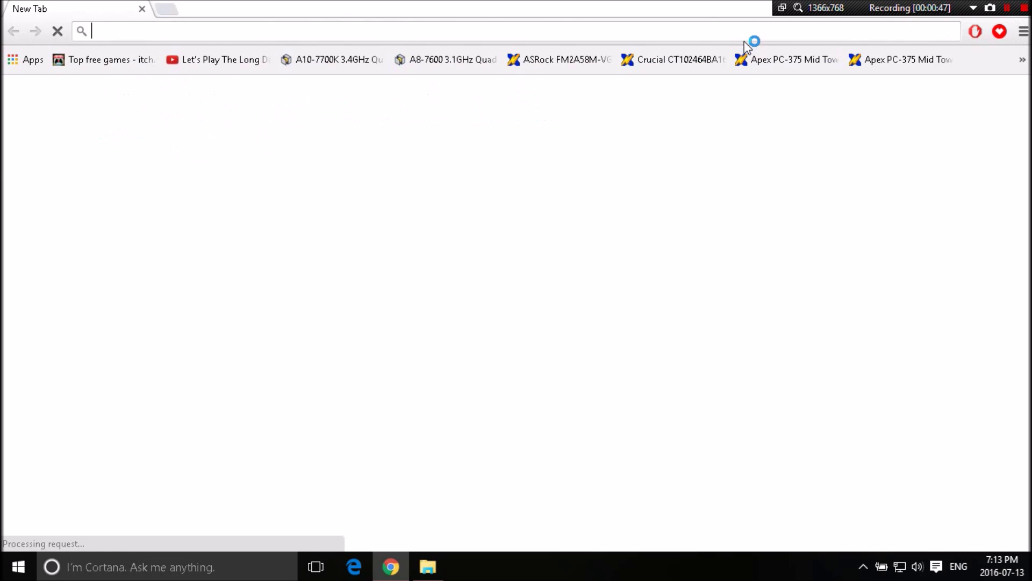
type("google")
key("BackSpace")
key("BackSpace")
key("BackSpace")
key("BackSpace")
key("BackSpace")
key("BackSpace")
key("BackSpace")
type("oxide")
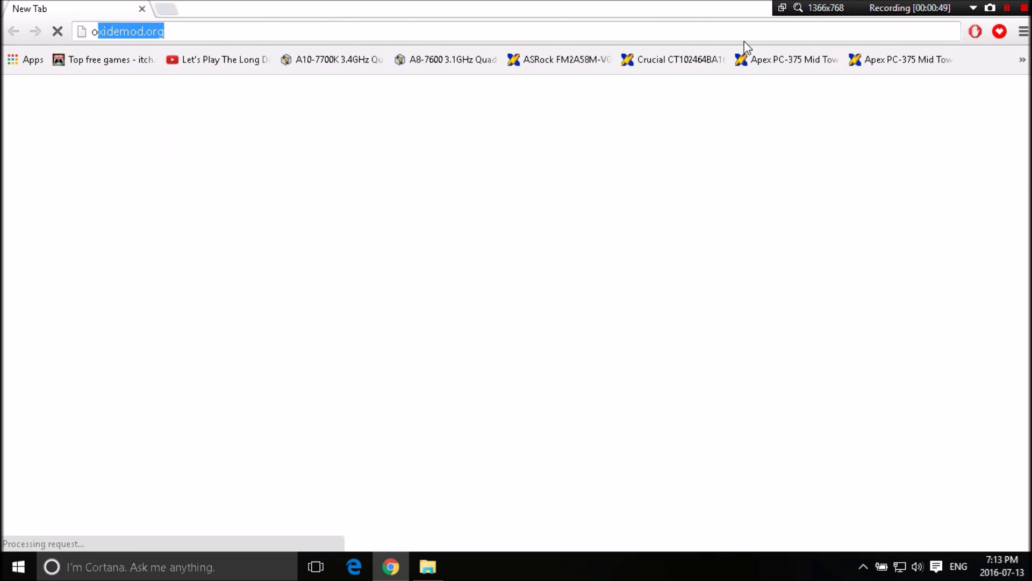
type("mod.org")
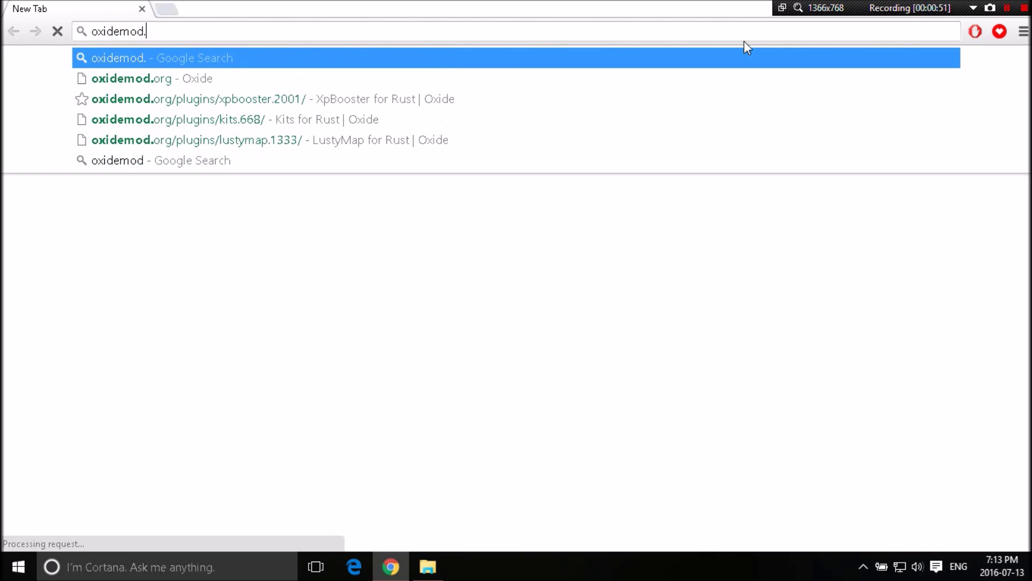
key("Return")
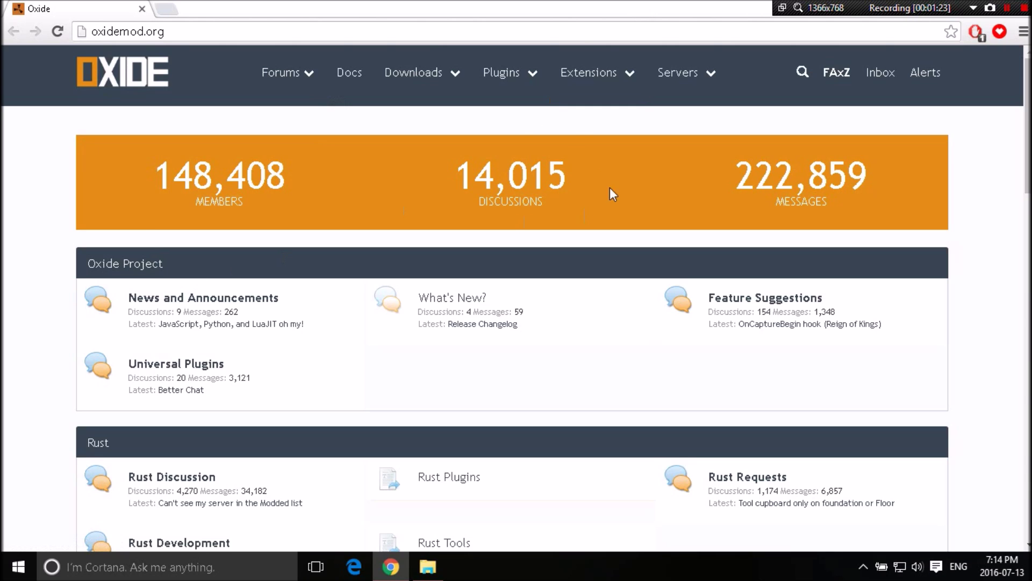
Step: Download the Windows build of Oxide for Rust from the site's Downloads page
left_click(417, 75)
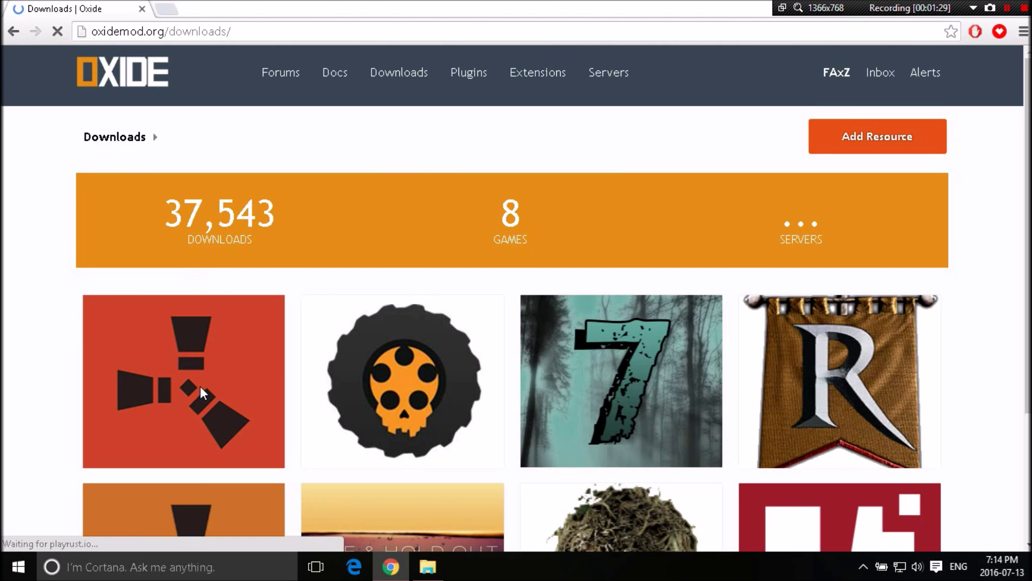
mouse_move(188, 422)
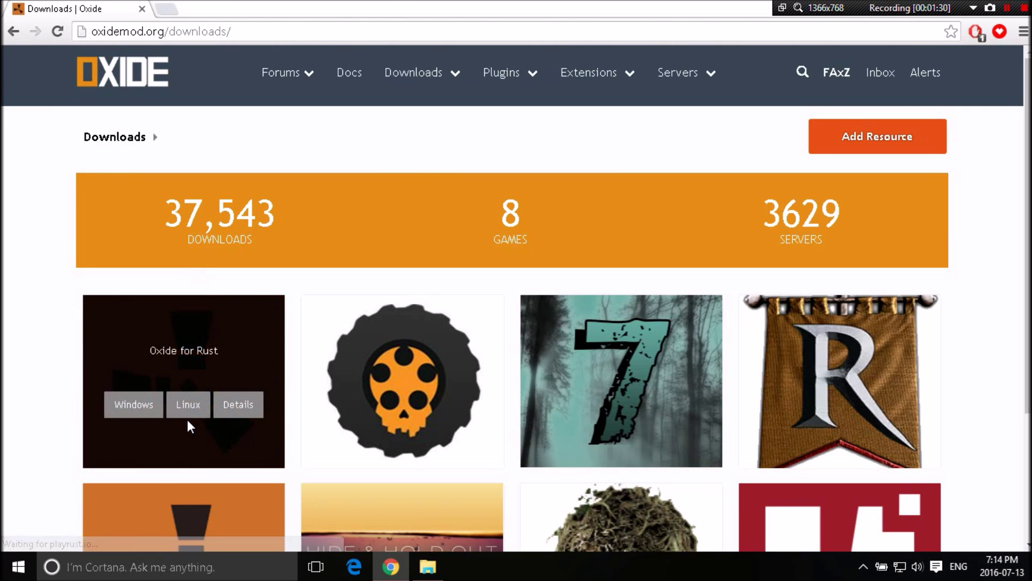
left_click(132, 413)
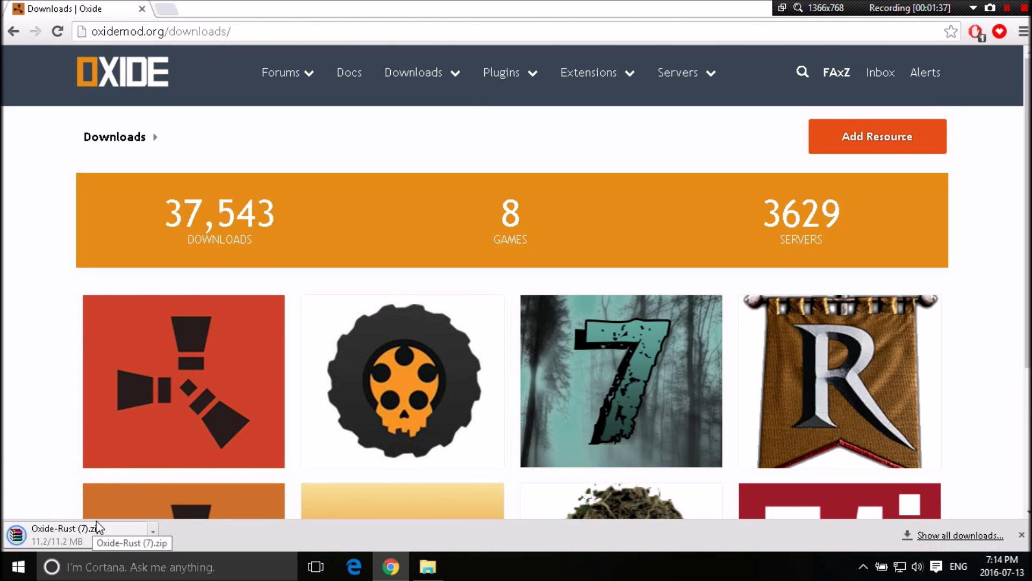
Step: Open the downloaded Oxide-Rust (7).zip from the download shelf
left_click(97, 521)
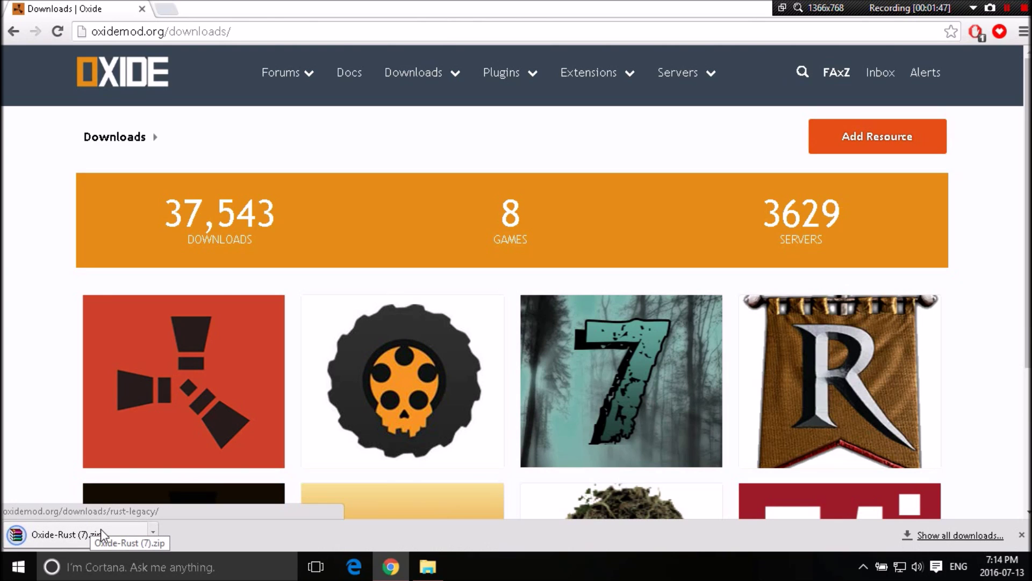
mouse_move(205, 437)
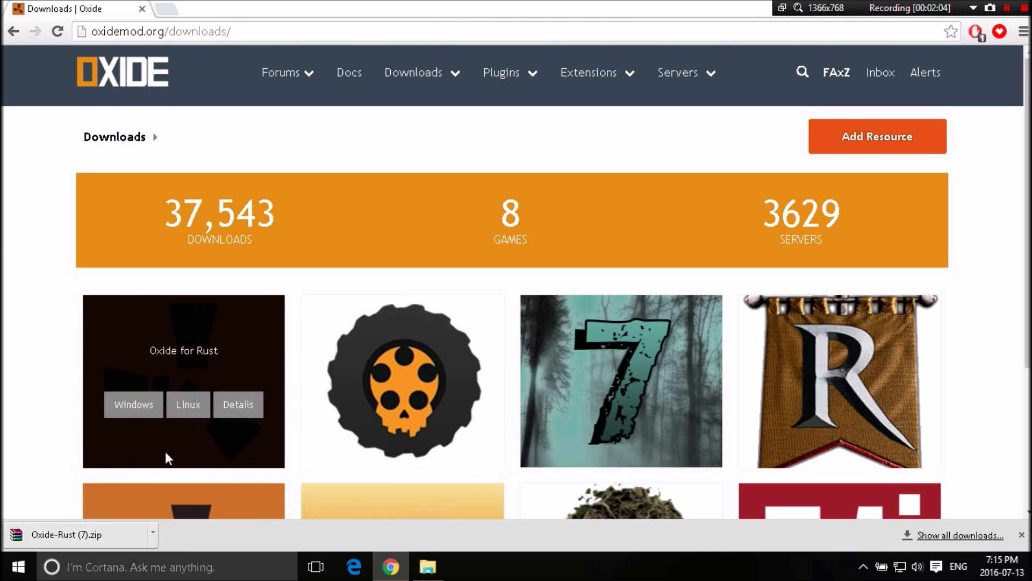
left_click(83, 536)
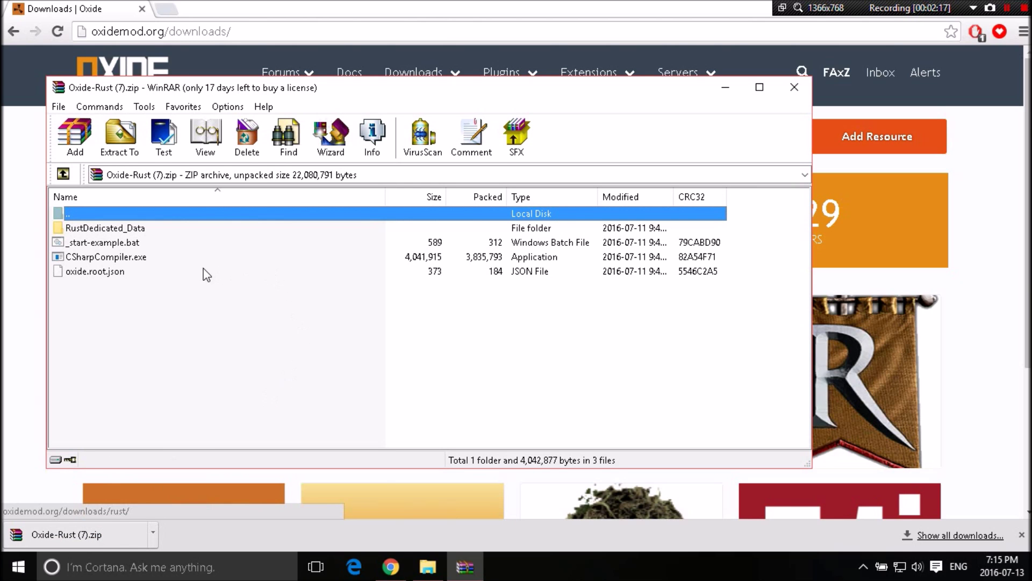
Step: Select RustDedicated_Data, CSharpCompiler.exe and oxide.root.json in the archive and extract them
left_click_drag(119, 286, 138, 248)
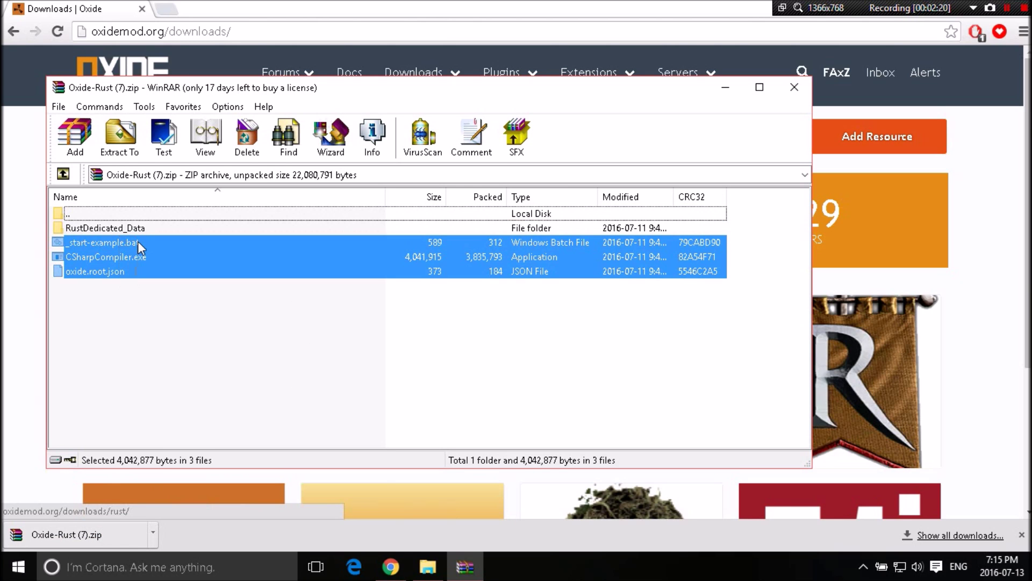
left_click(117, 318)
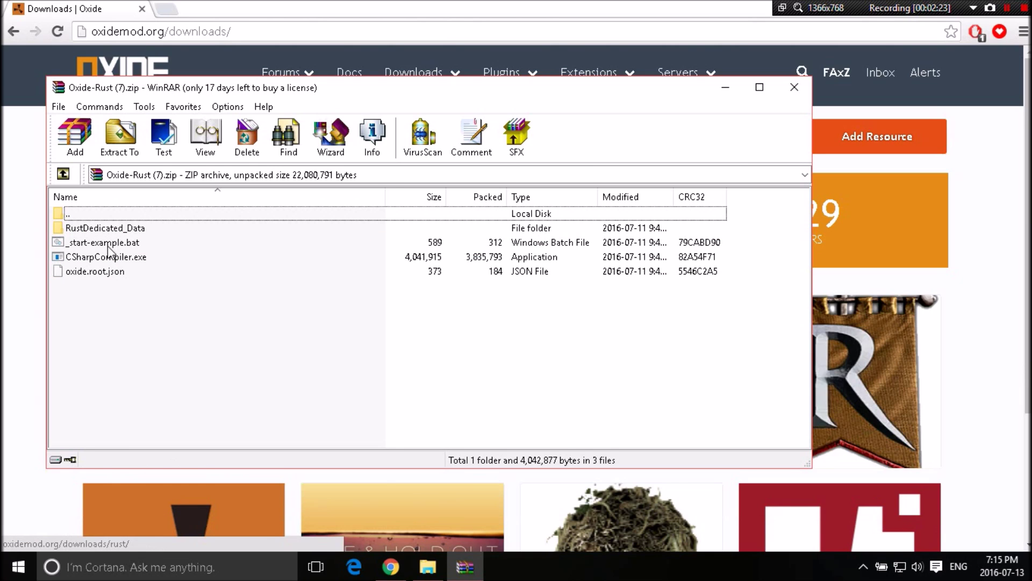
left_click_drag(117, 296, 118, 254)
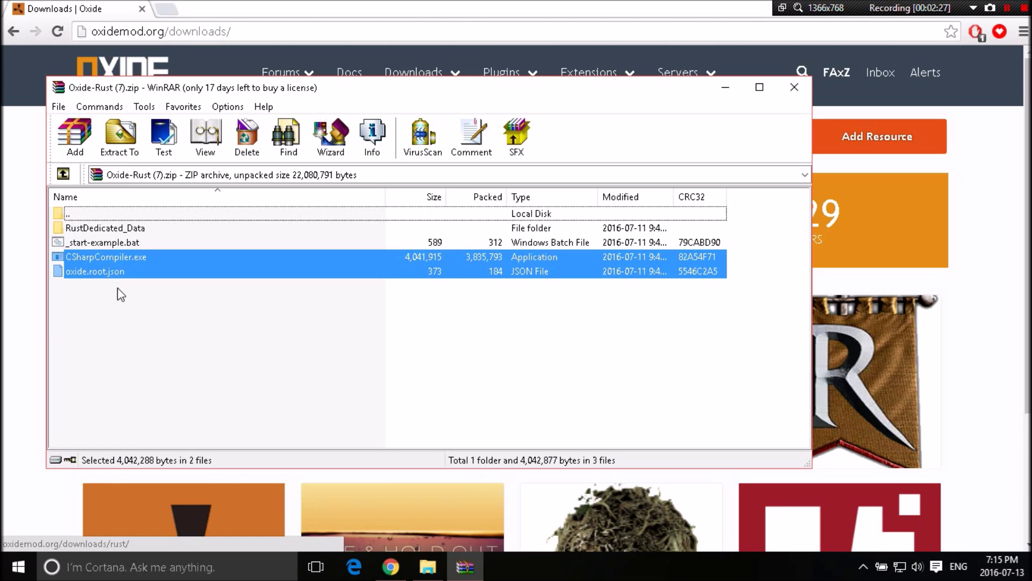
left_click_drag(119, 327, 123, 261)
left_click(114, 230, "ctrl")
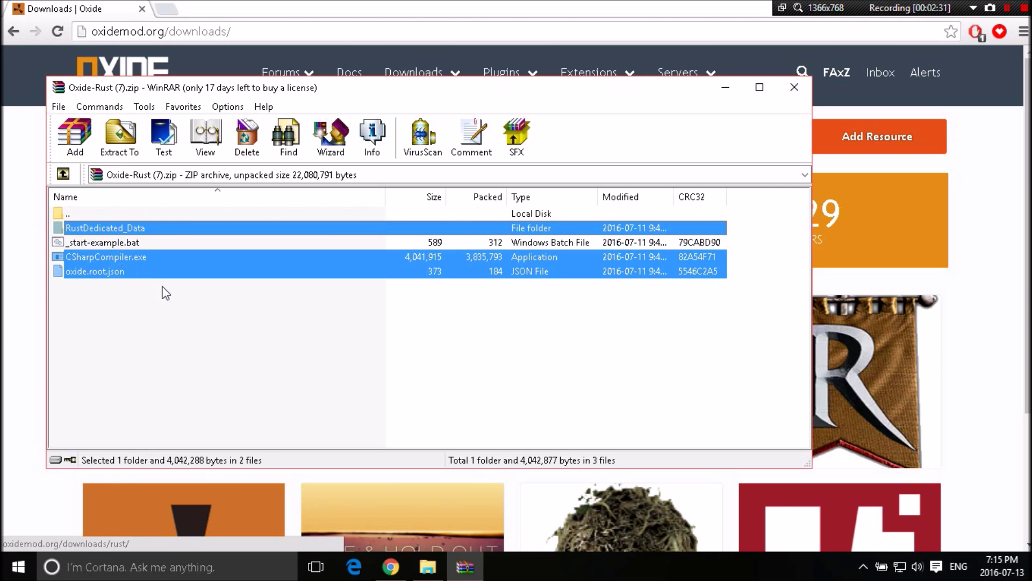
key("alt+w")
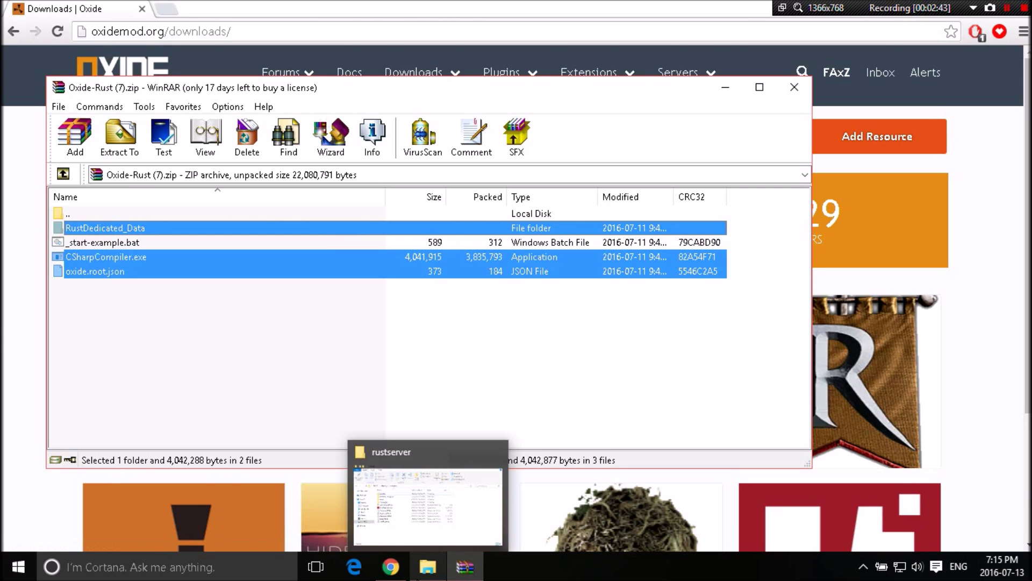
Step: Put the Oxide files into rustserver, replacing the existing copies
left_click(435, 554)
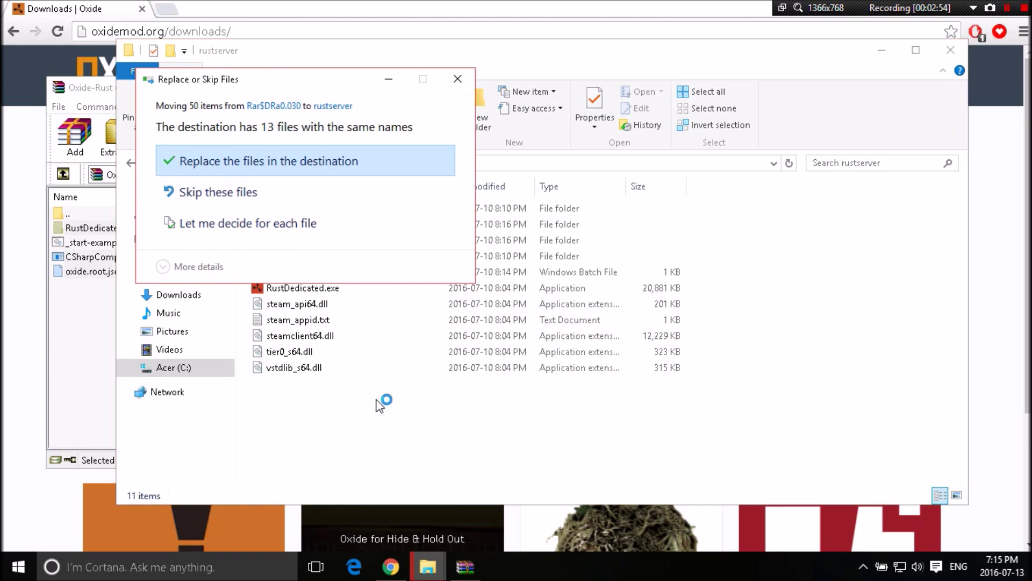
left_click(233, 167)
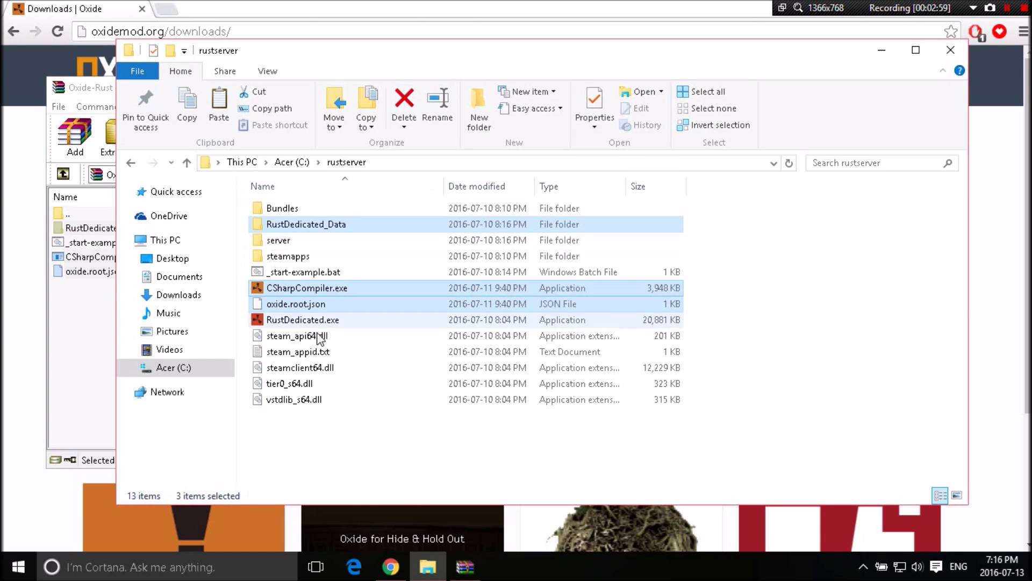
left_click(367, 439)
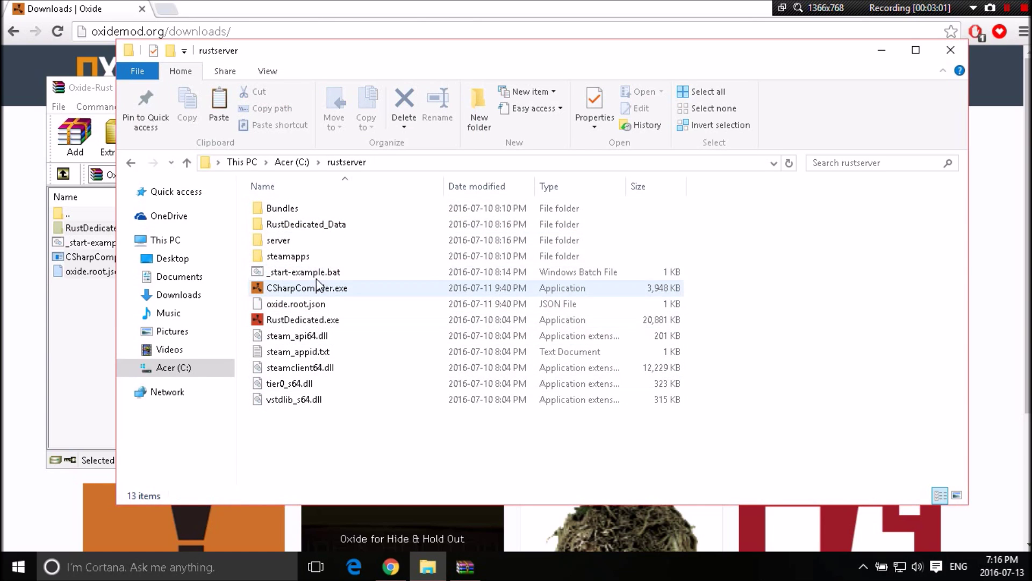
Step: Check the merged Oxide DLLs in RustDedicated_Data\Managed, then return to rustserver
double_click(316, 230)
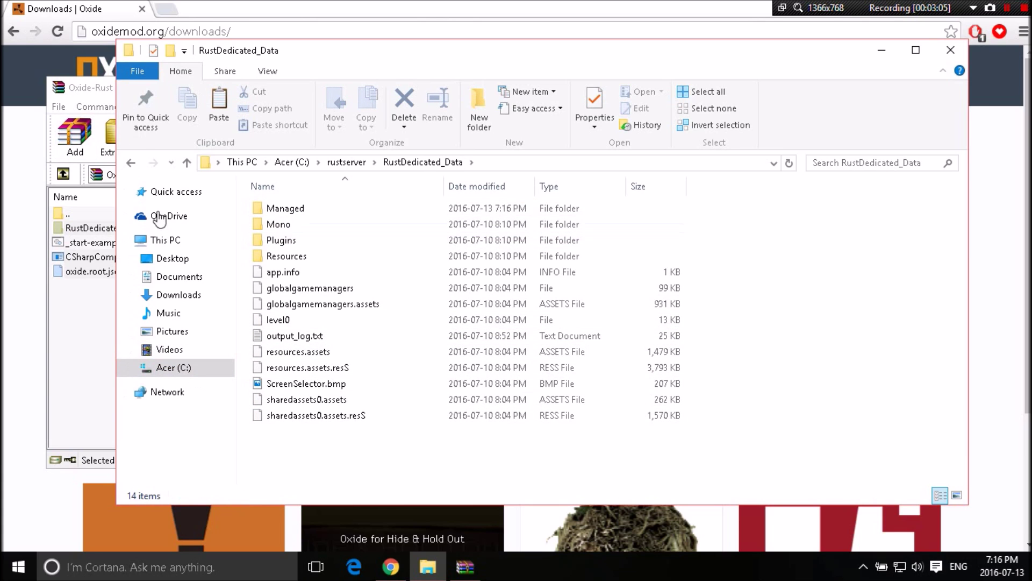
double_click(310, 211)
scroll(389, 390, "down", 17)
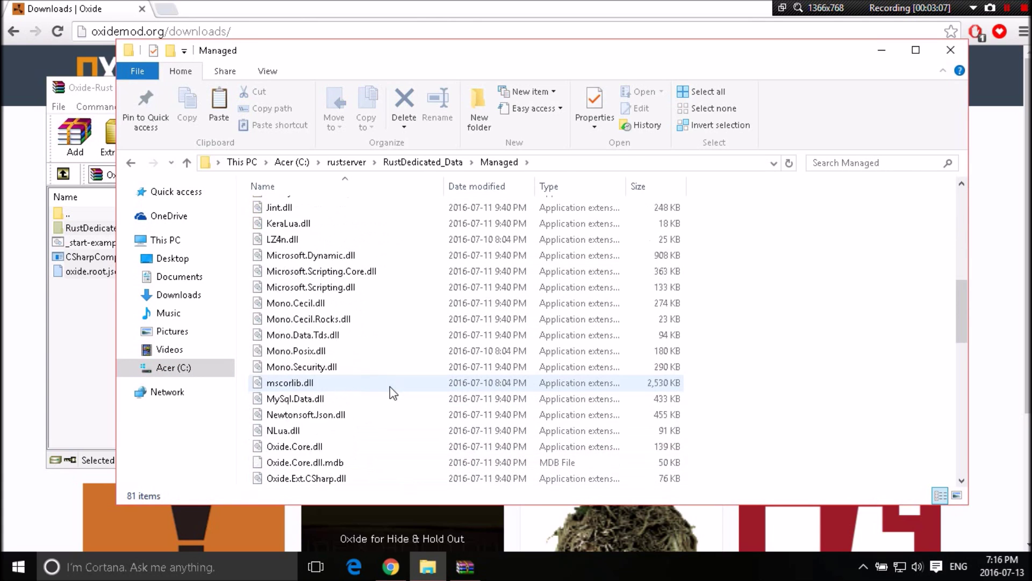
scroll(382, 411, "up", 3)
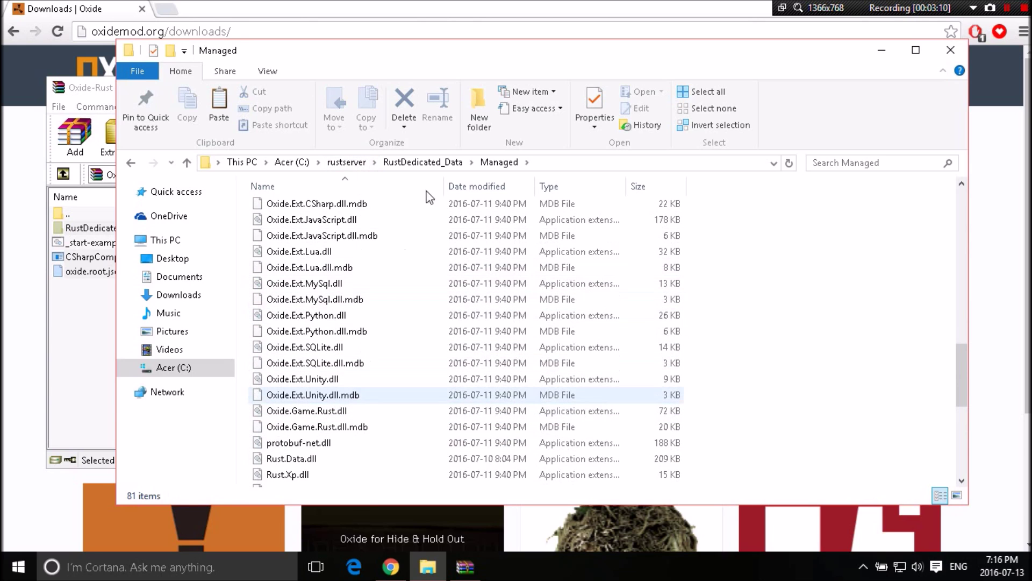
left_click(131, 165)
left_click(130, 167)
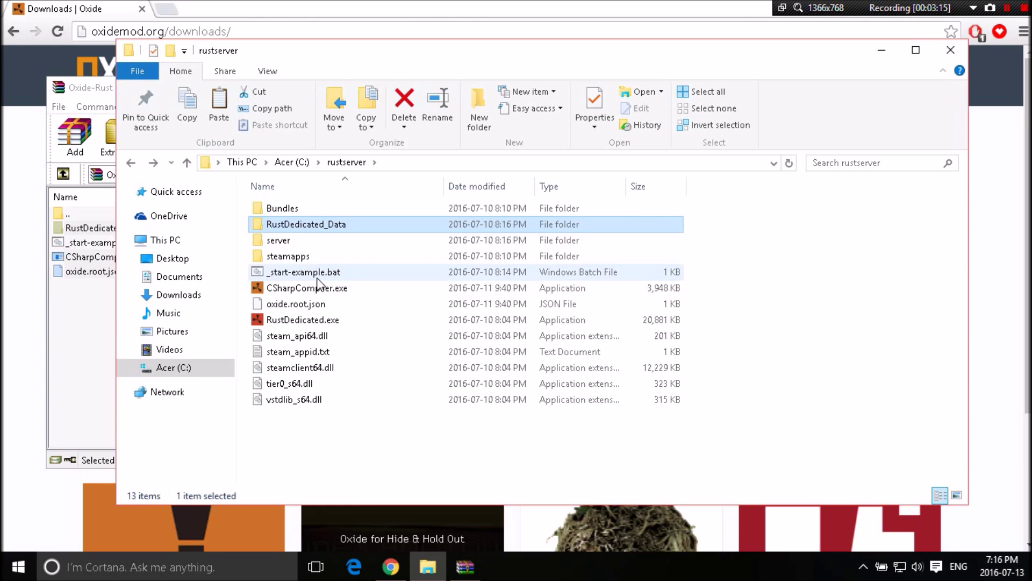
Step: Close the Oxide-Rust (7).zip archive, let the server load Oxide 2.0.2152, then return to Chrome
left_click(104, 91)
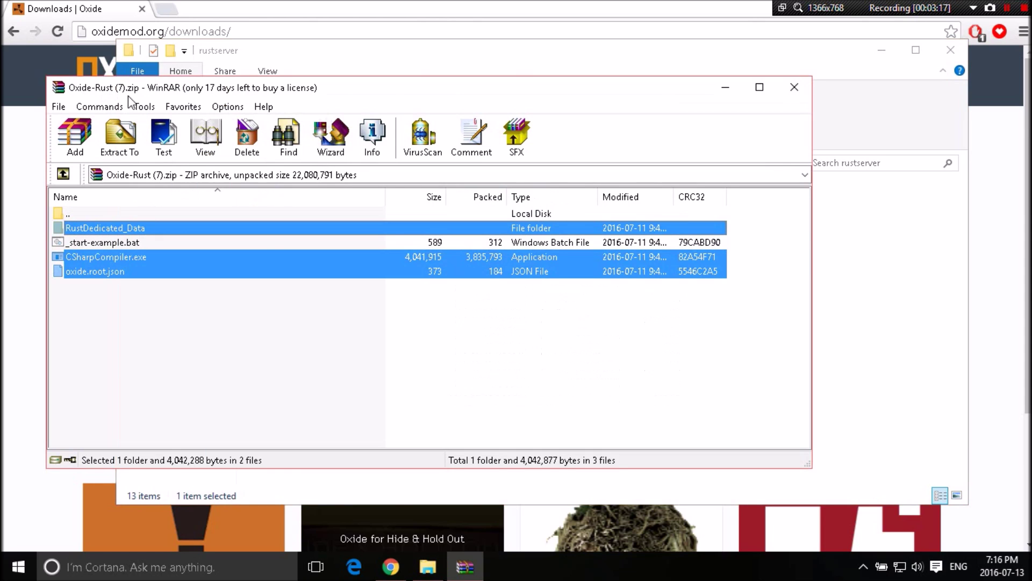
left_click(794, 87)
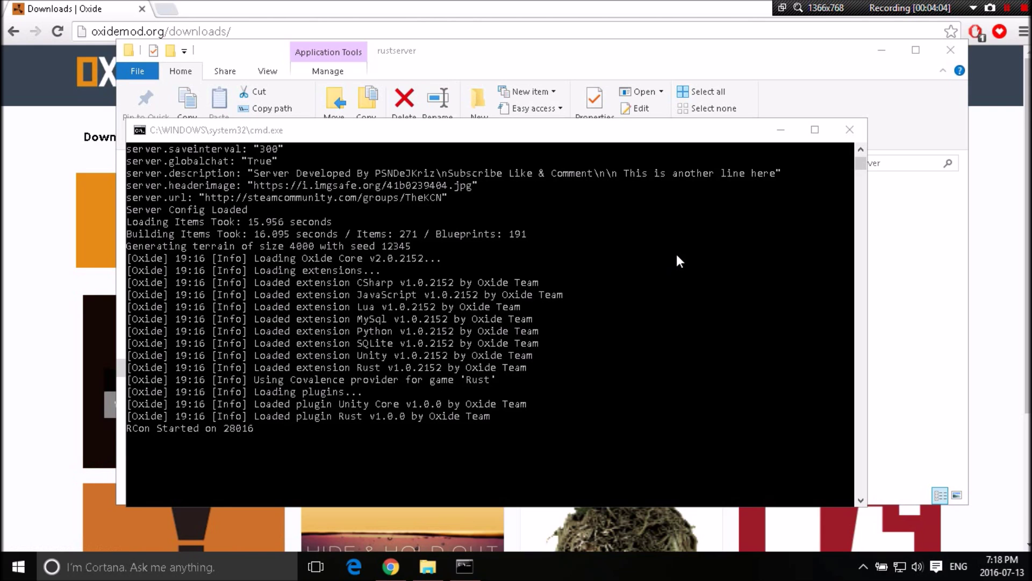
left_click(1007, 8)
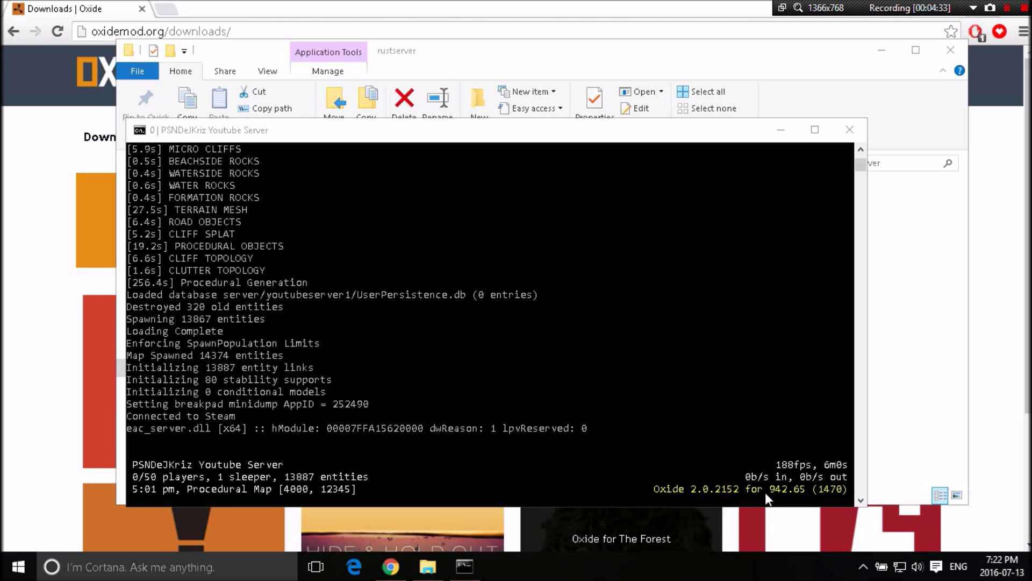
left_click(5, 313)
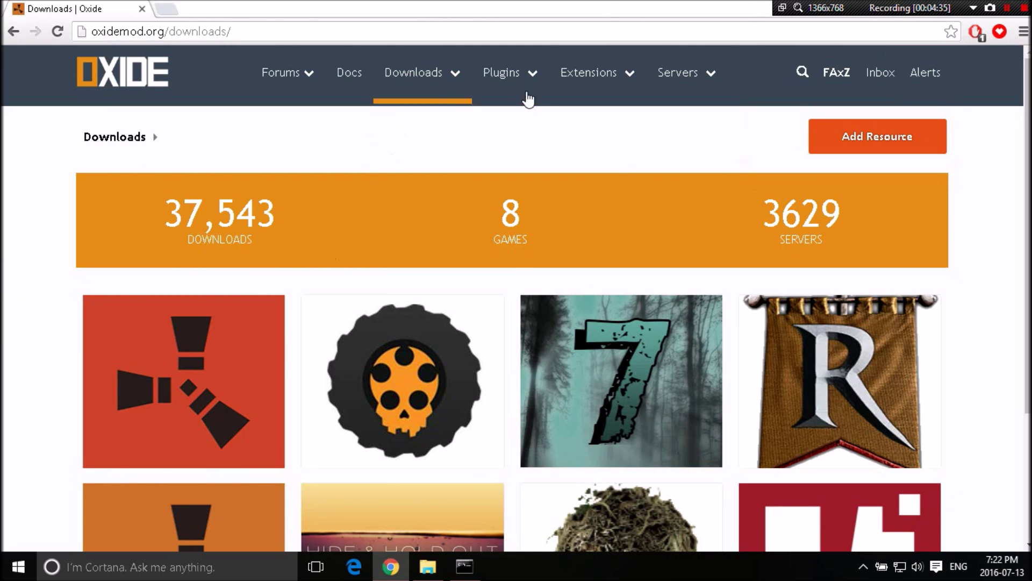
Step: Open the Plugins overview page from the site navigation
mouse_move(537, 99)
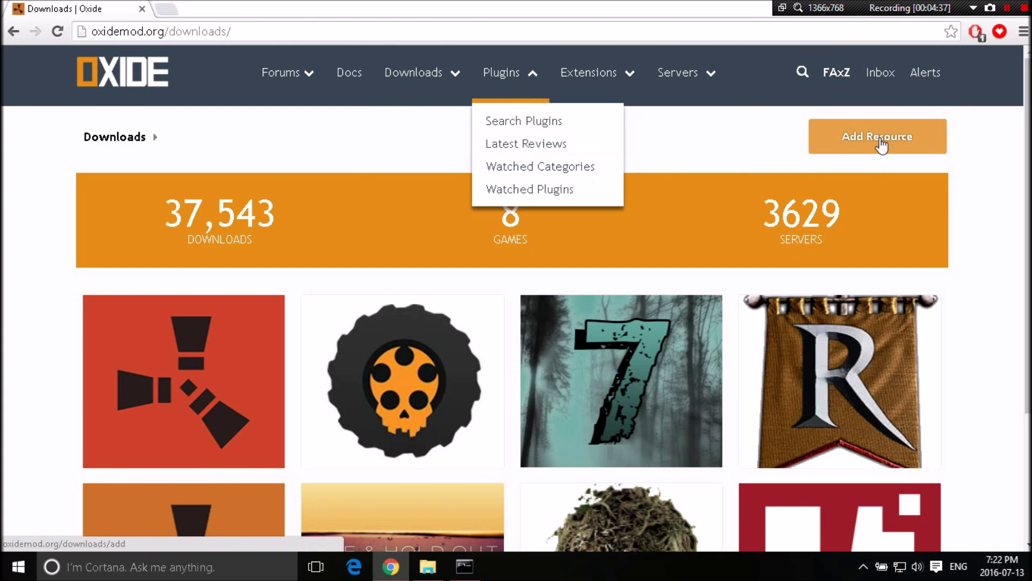
left_click(511, 70)
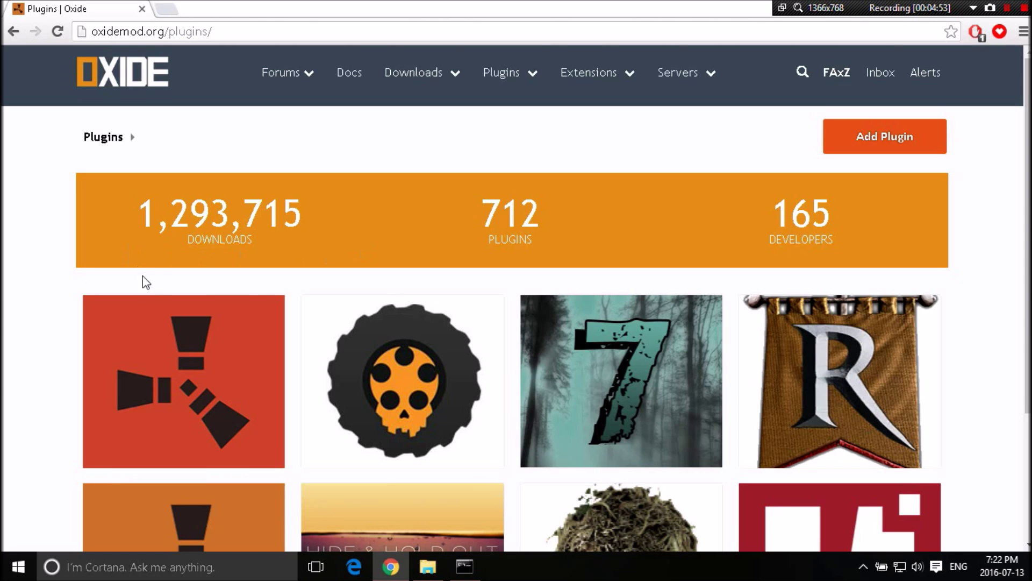
mouse_move(194, 383)
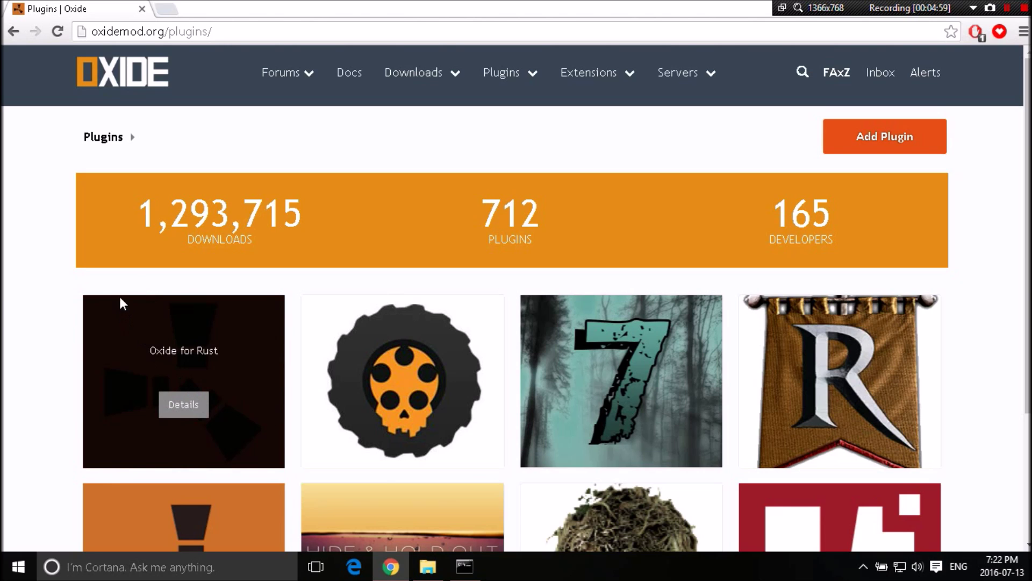
Step: Highlight the 712 plugins count, then open the Rust plugin category
left_click_drag(475, 218, 597, 207)
left_click(552, 217)
left_click(479, 218)
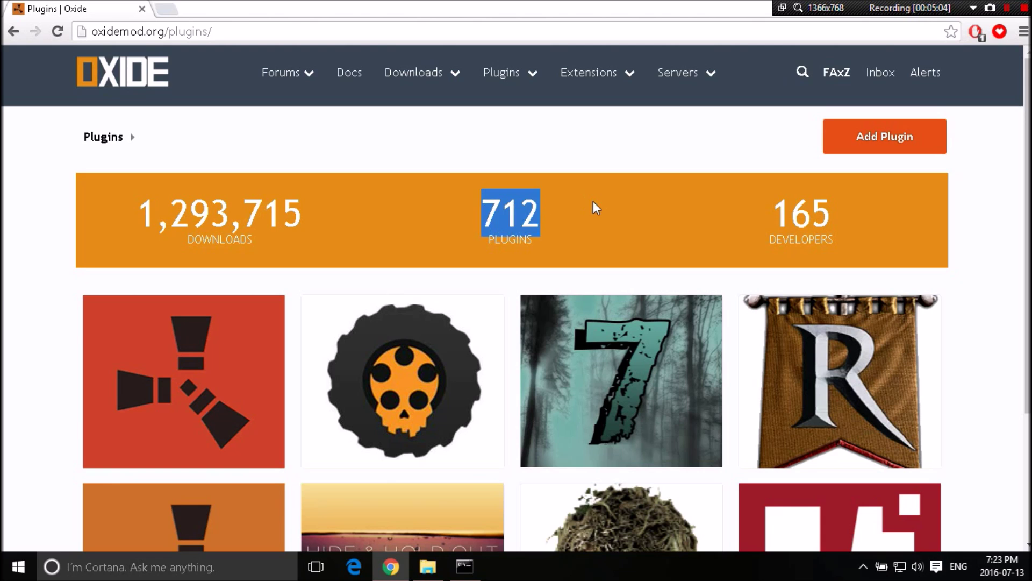
left_click(597, 208)
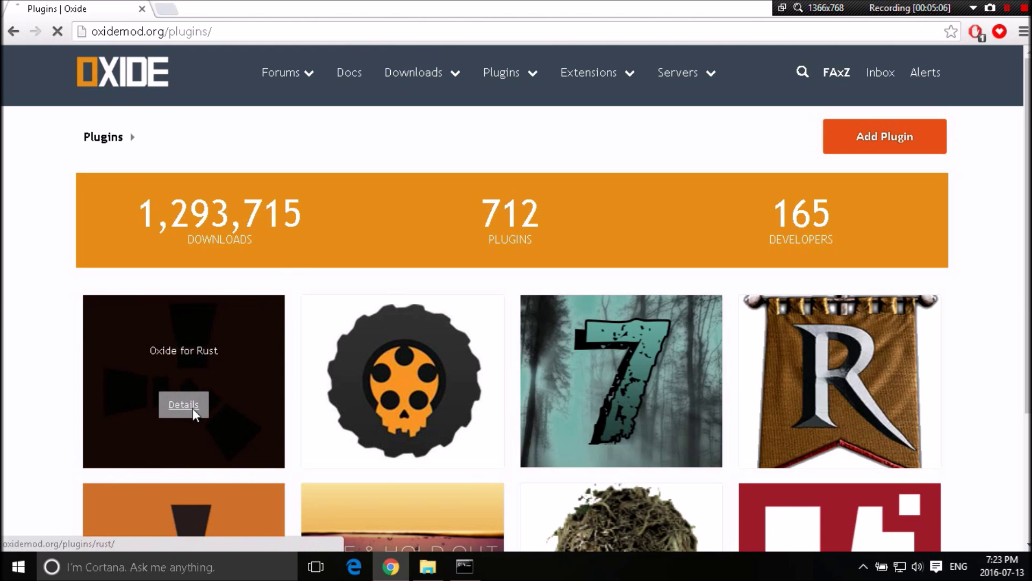
left_click(184, 405)
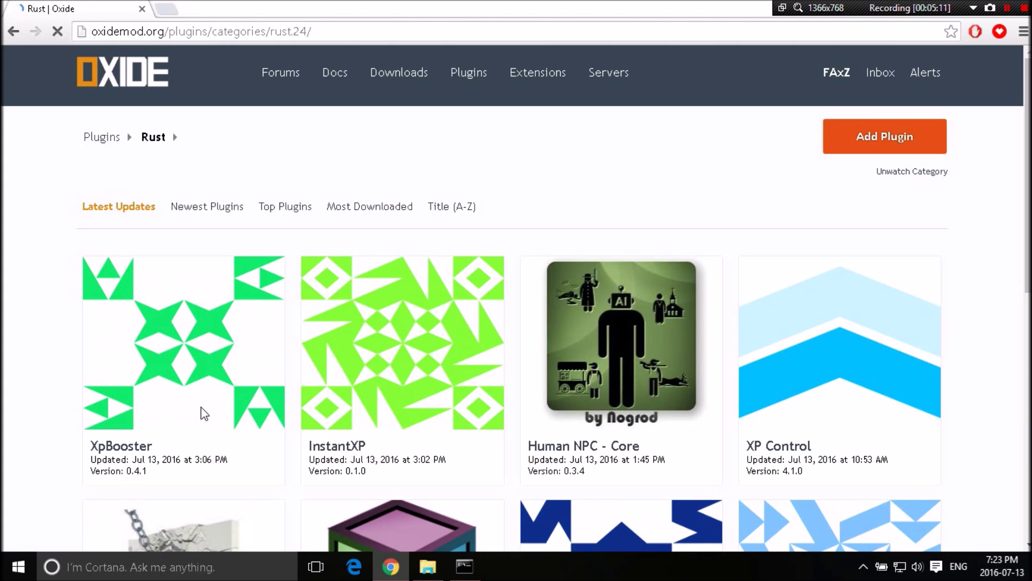
Step: Sort the Rust plugins by Most Downloaded and open the Kits plugin page
mouse_move(211, 323)
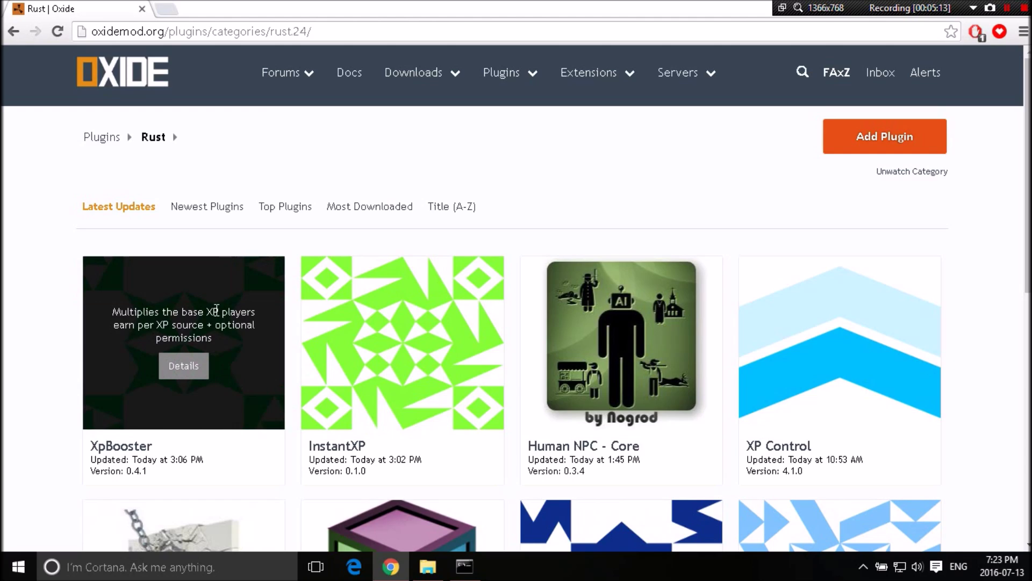
scroll(657, 370, "down", 3)
scroll(656, 366, "down", 3)
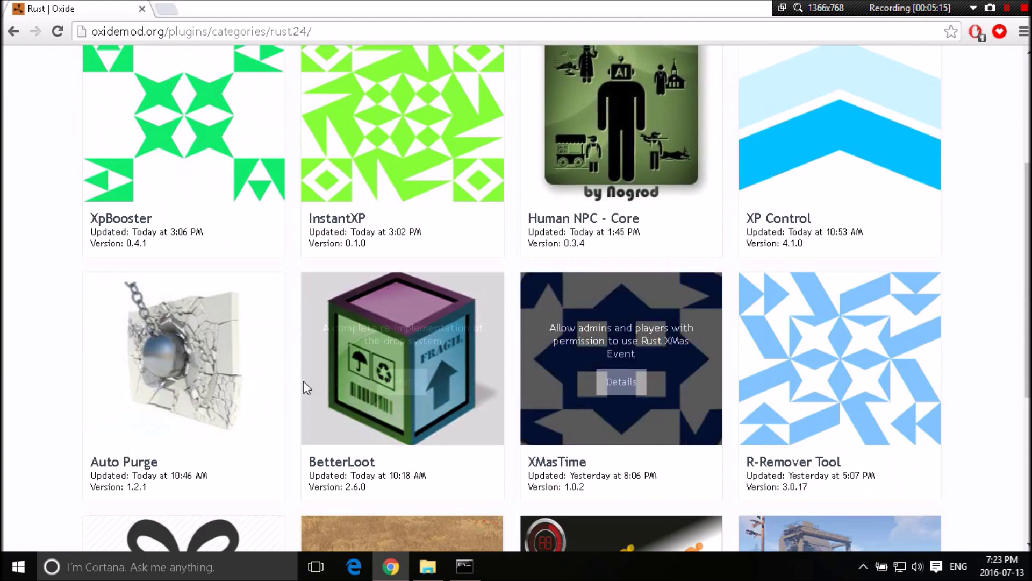
scroll(839, 365, "down", 3)
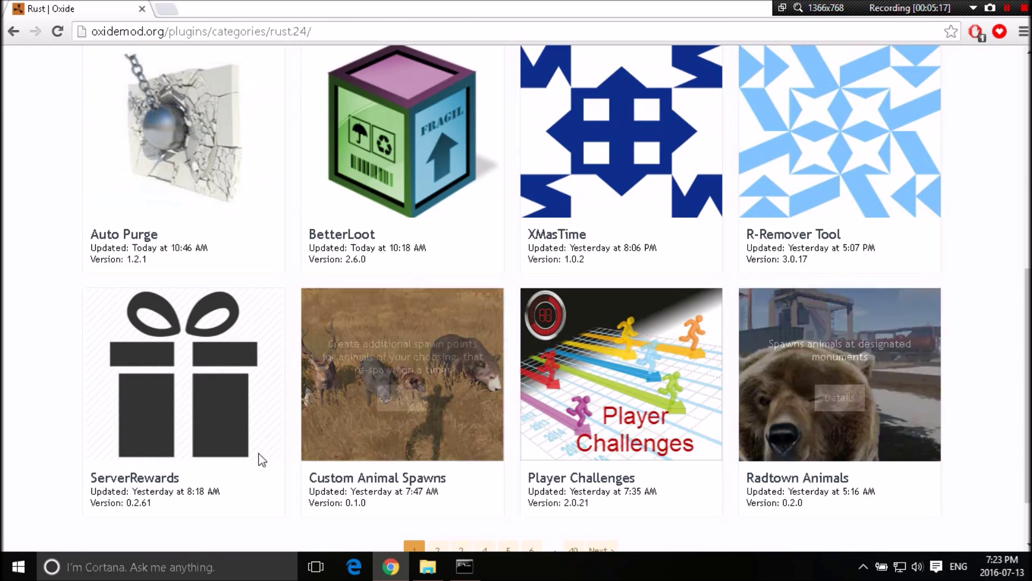
scroll(396, 516, "down", 2)
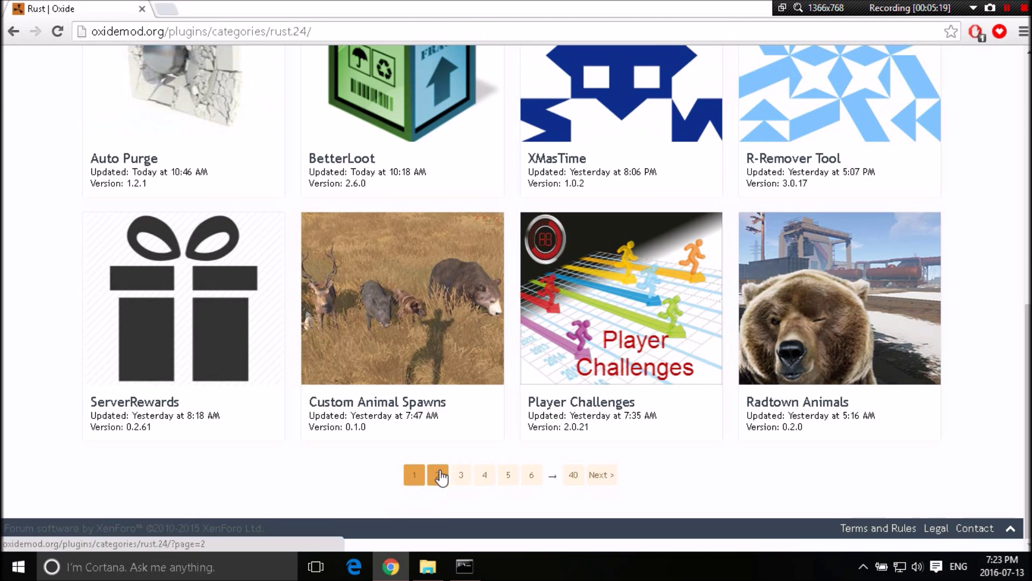
key("Home")
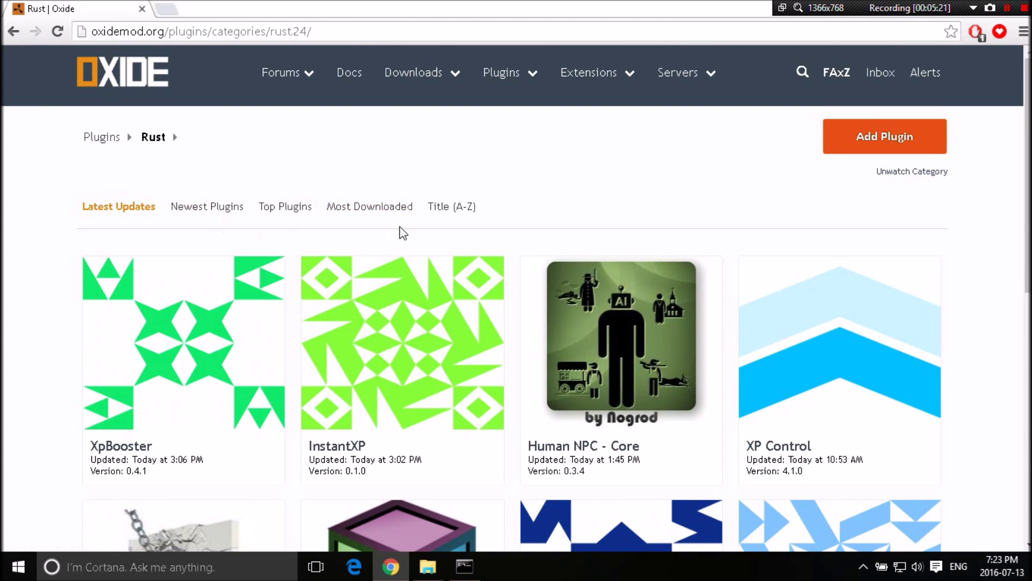
left_click(373, 210)
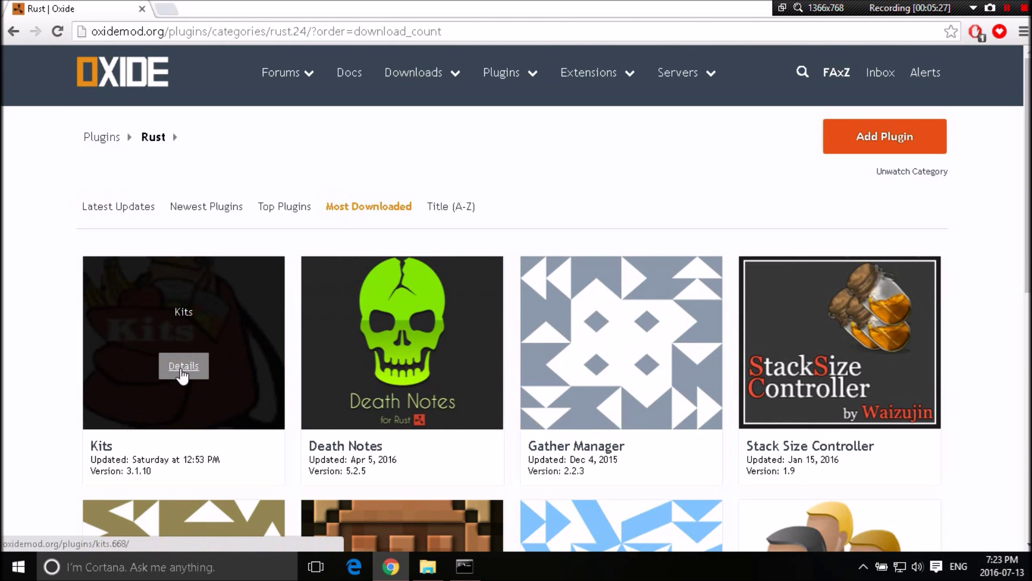
left_click(184, 365)
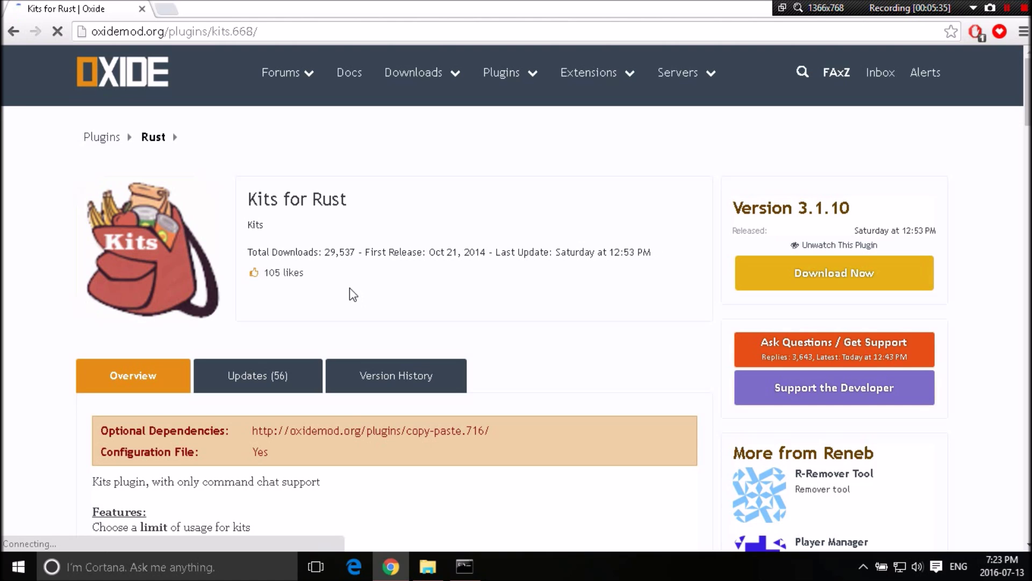
Step: Scroll through the Kits page to review version 3.1.10 and its feature list
scroll(914, 287, "down", 1)
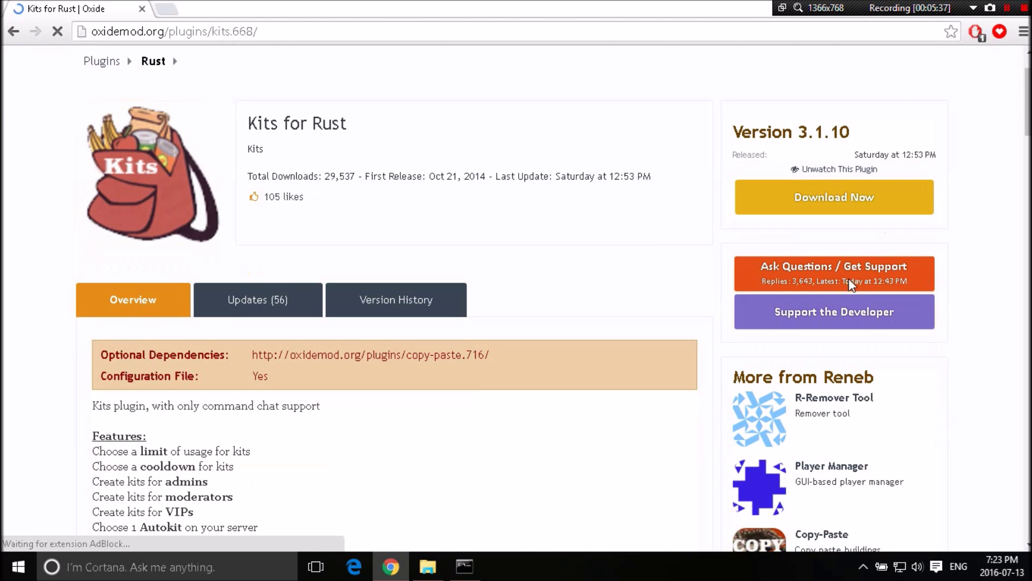
scroll(836, 215, "down", 1)
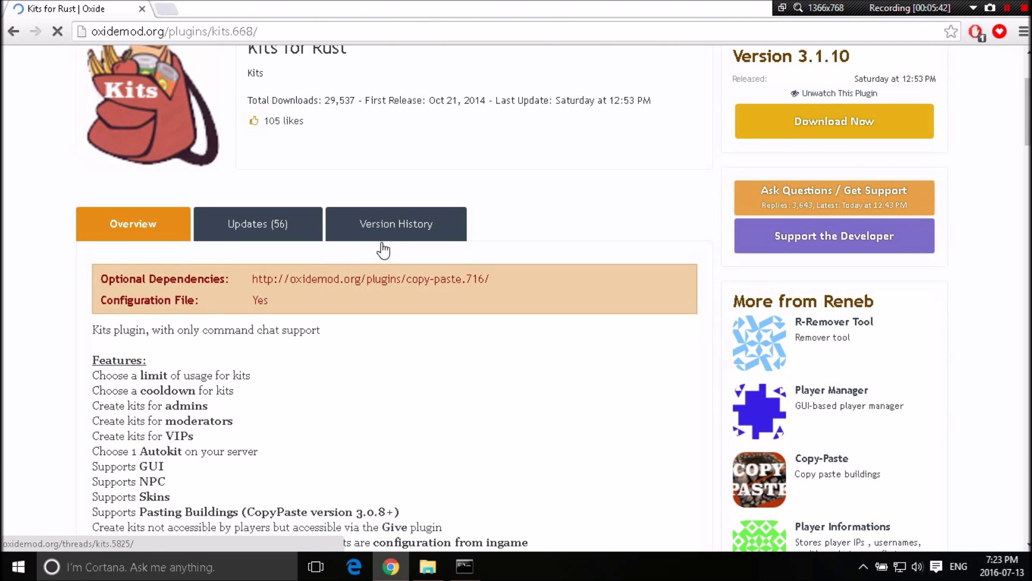
scroll(433, 242, "up", 1)
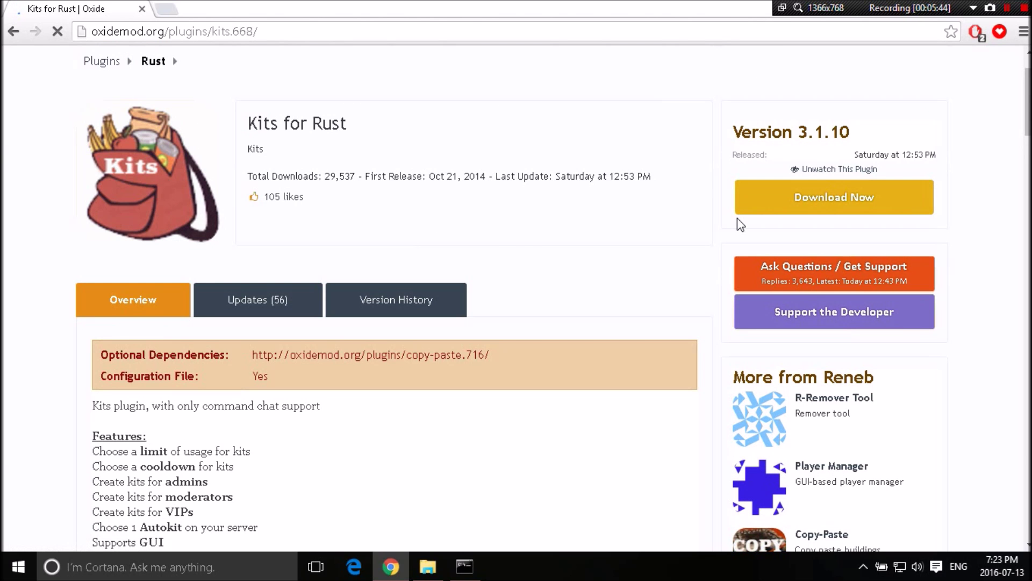
scroll(740, 221, "up", 1)
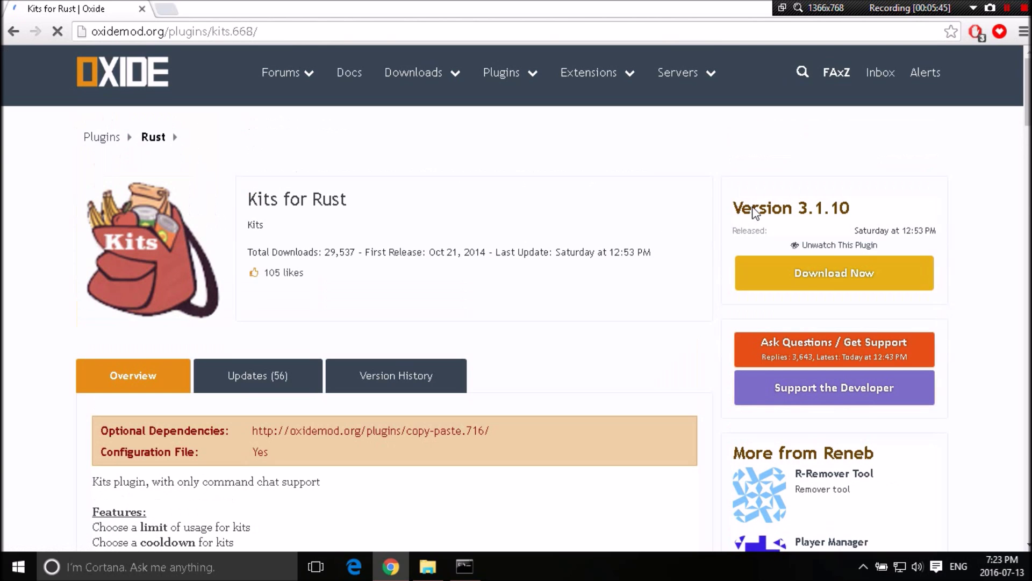
left_click(816, 279)
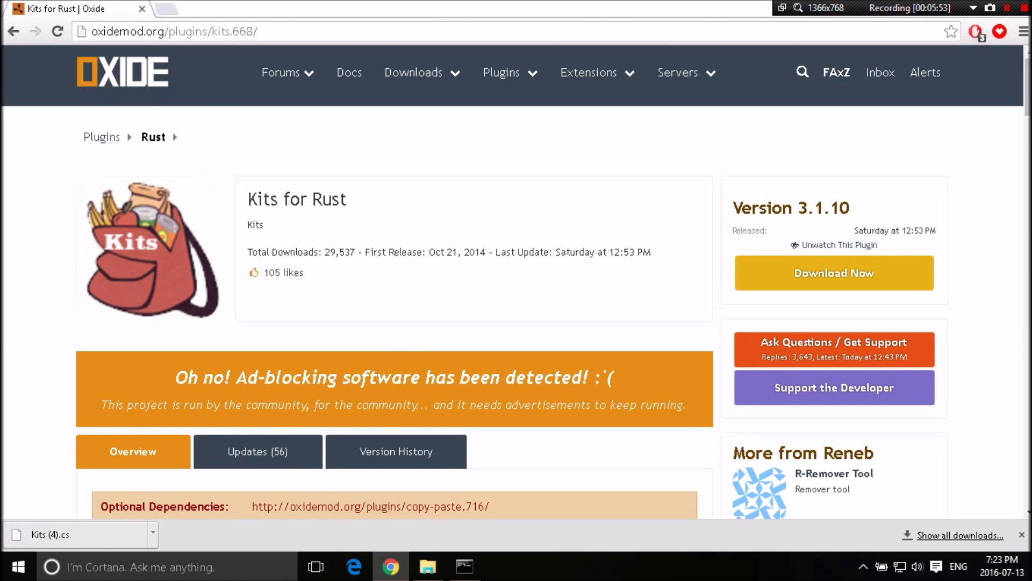
left_click_drag(557, 253, 610, 255)
left_click(654, 265)
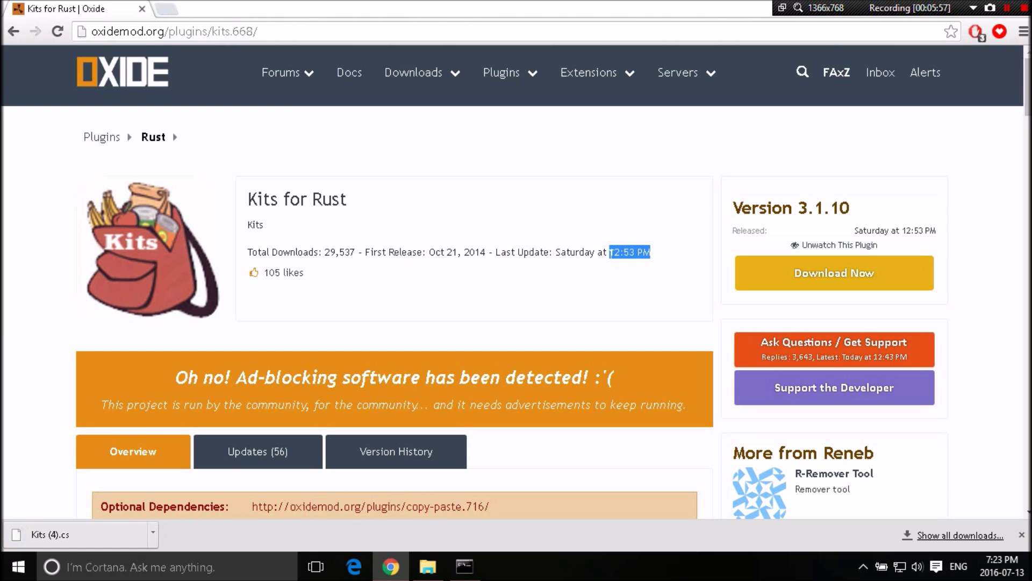
left_click(613, 262)
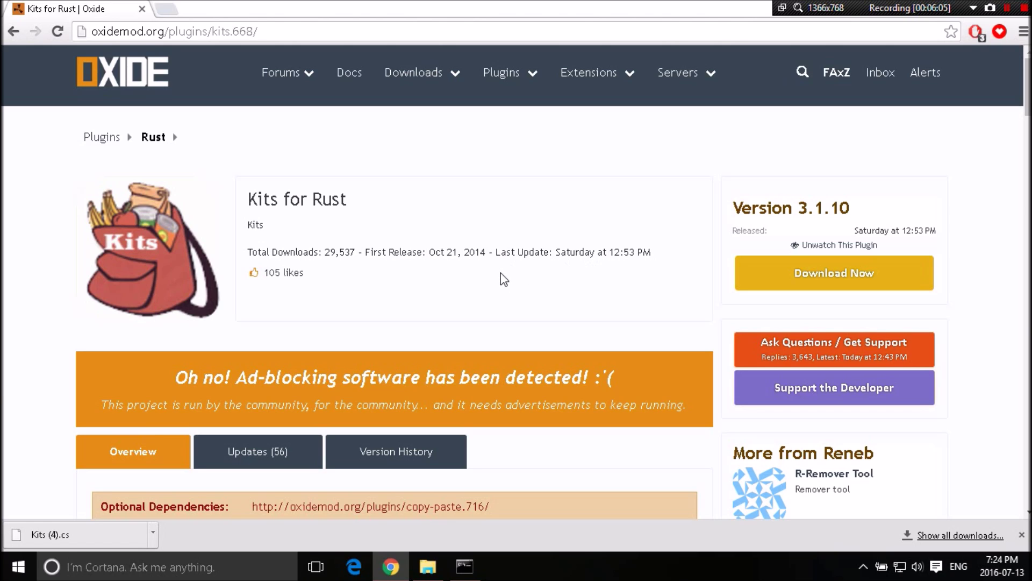
scroll(503, 278, "down", 4)
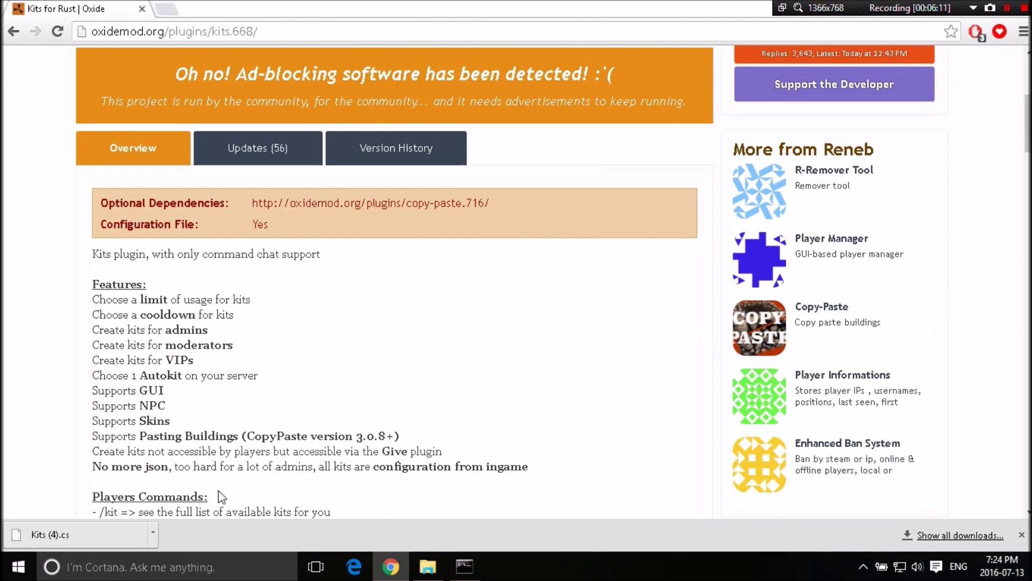
Step: Show the downloaded Kits file in the Downloads folder, then minimise that window
left_click(155, 538)
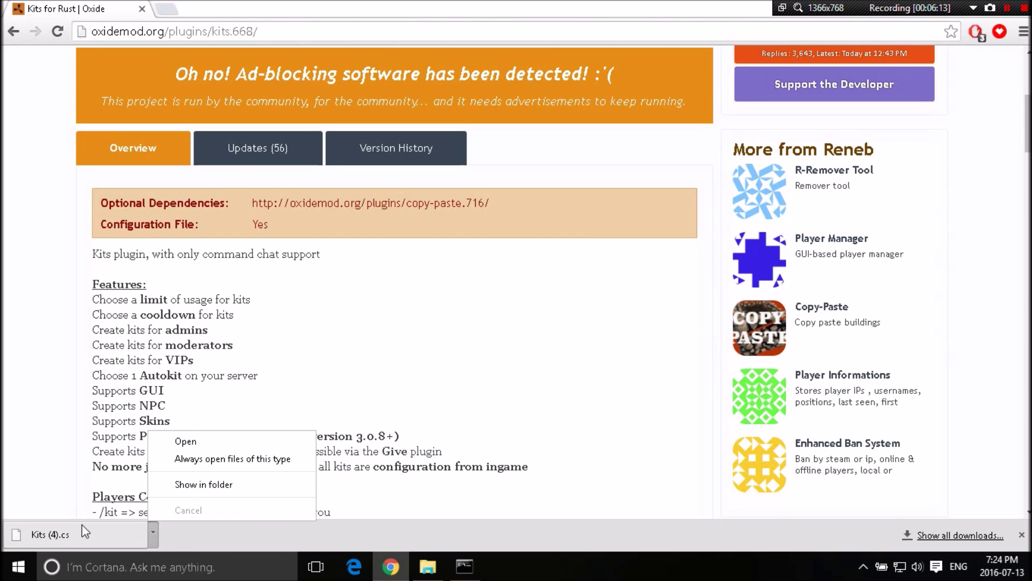
left_click(197, 483)
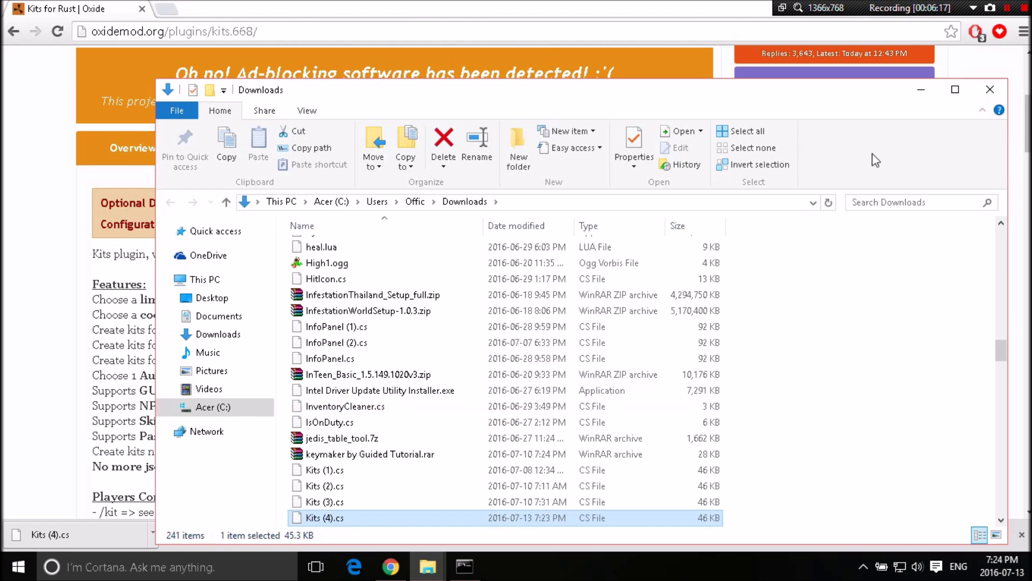
left_click(921, 91)
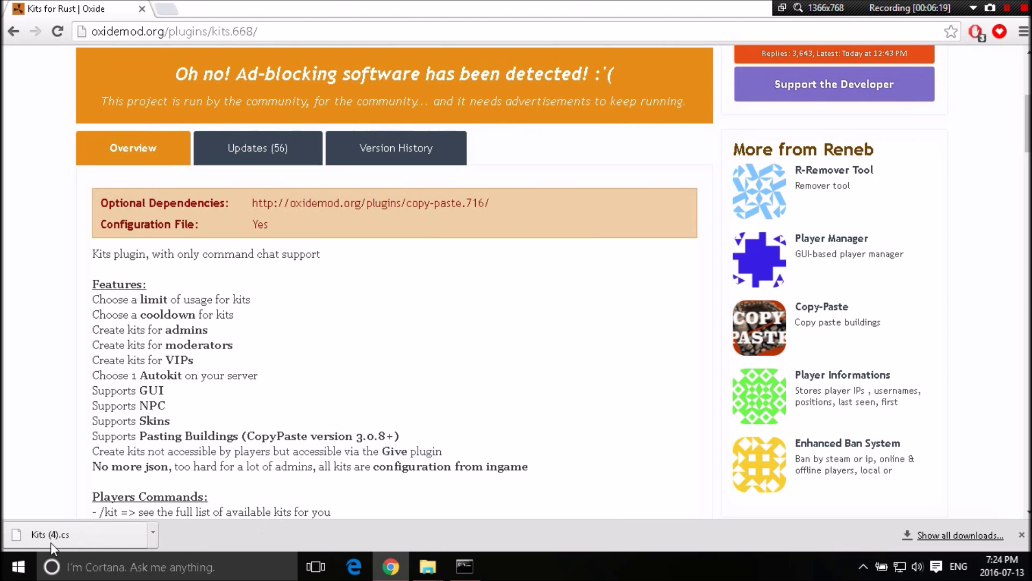
Step: Navigate from rustserver through server\youtubeserver1 into the oxide folder
mouse_move(428, 566)
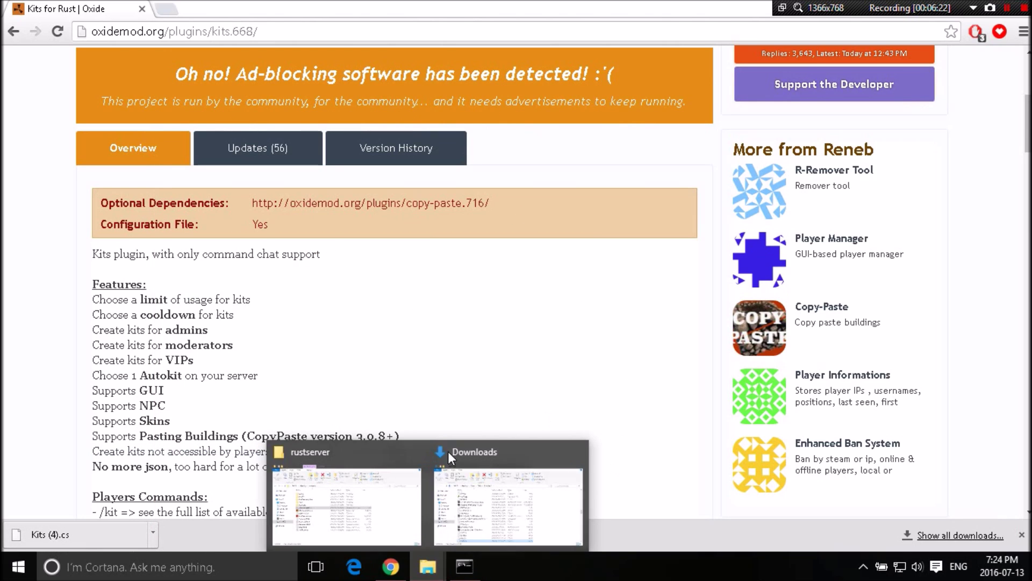
left_click(422, 497)
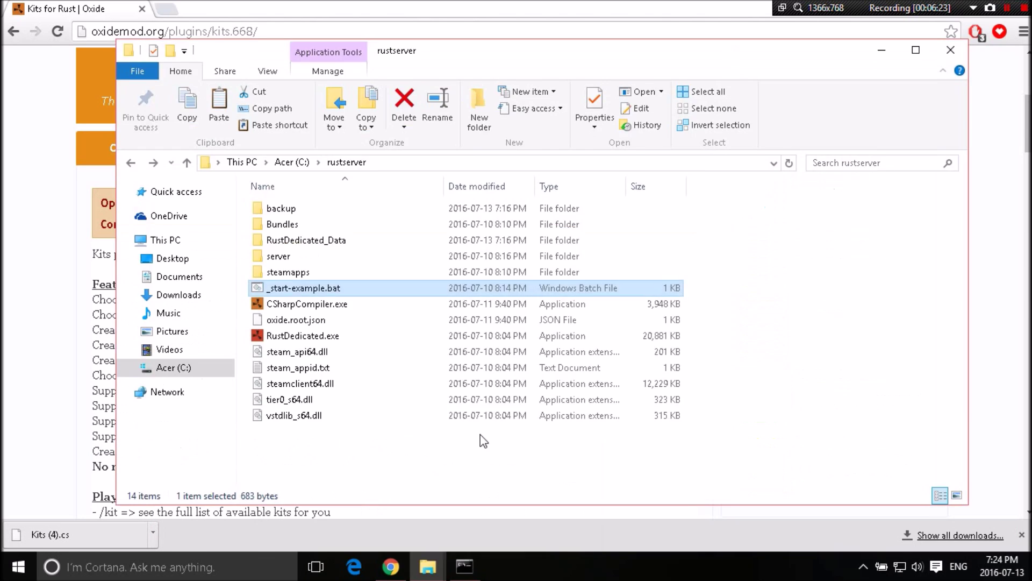
double_click(308, 259)
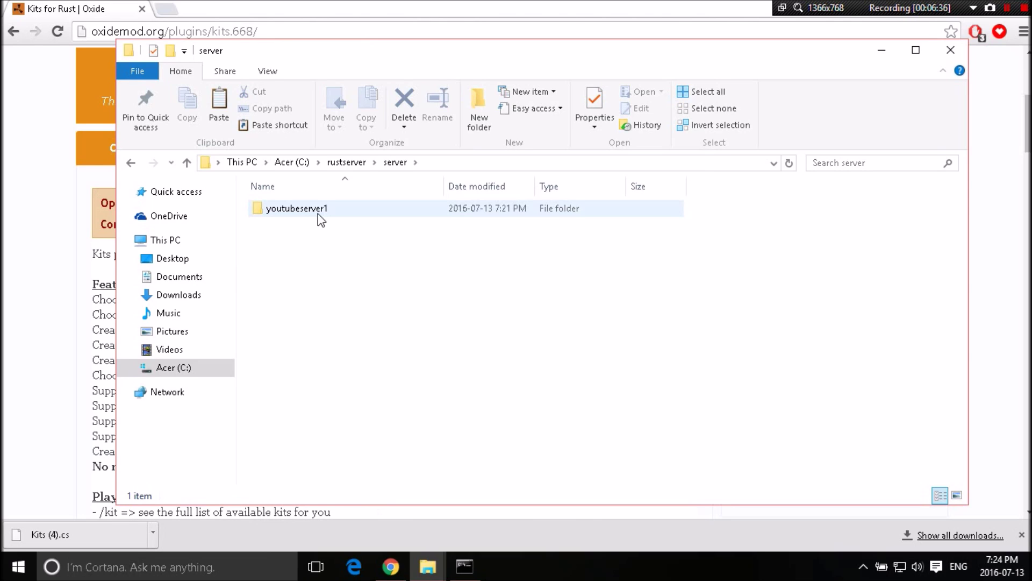
double_click(318, 214)
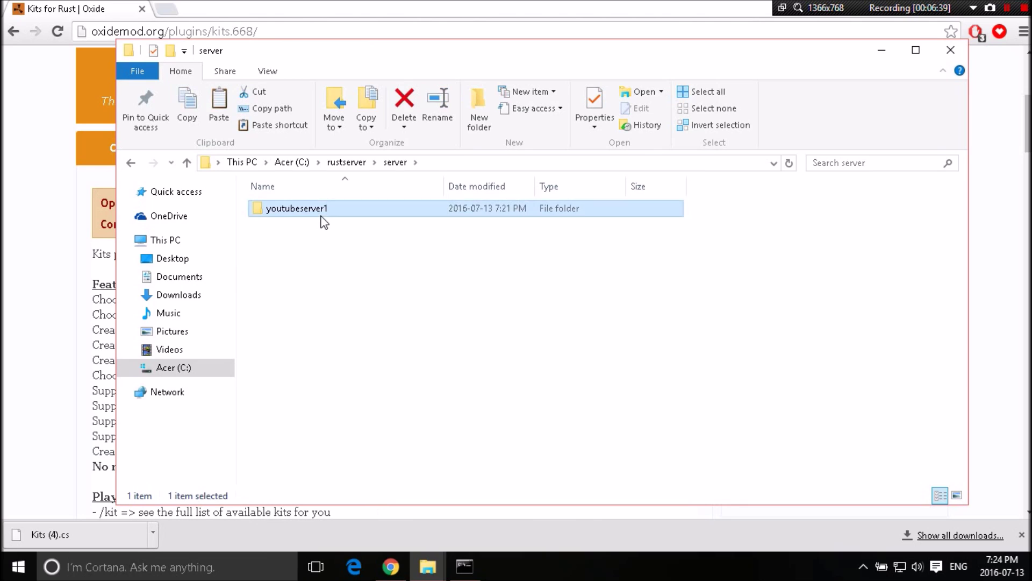
double_click(311, 224)
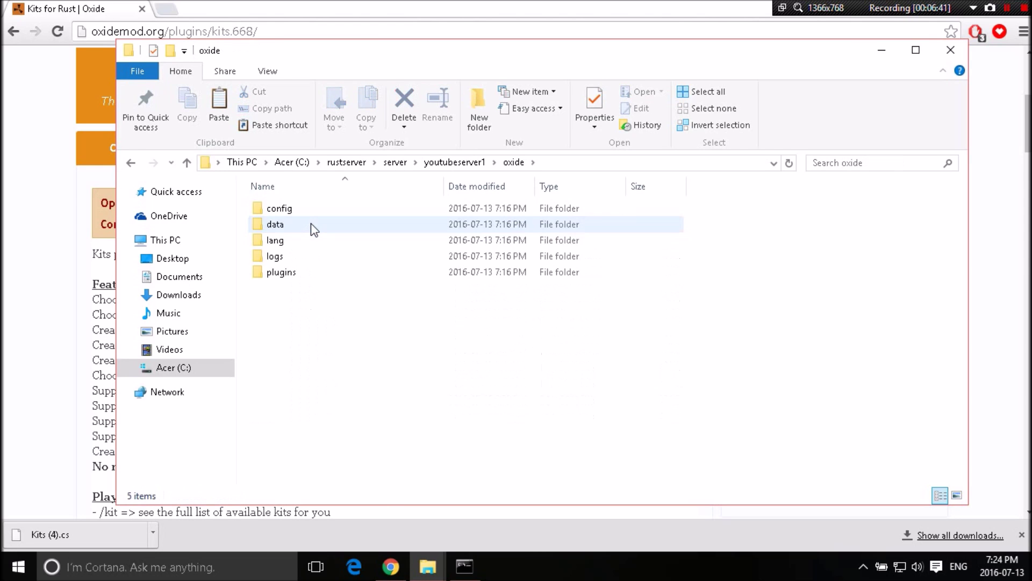
Step: Paste the downloaded Kits (4).cs into the oxide plugins folder
double_click(309, 274)
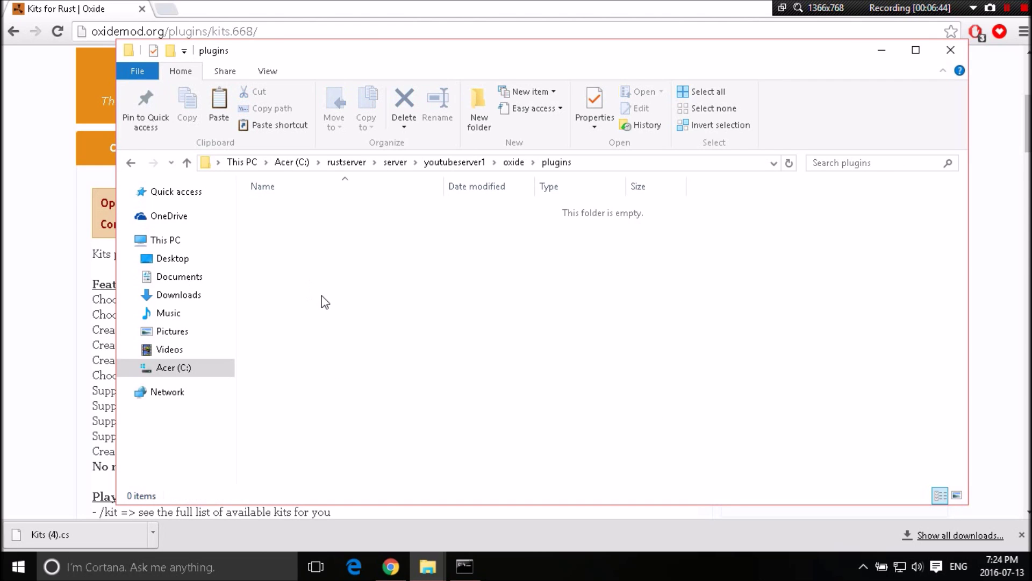
key("ctrl+v")
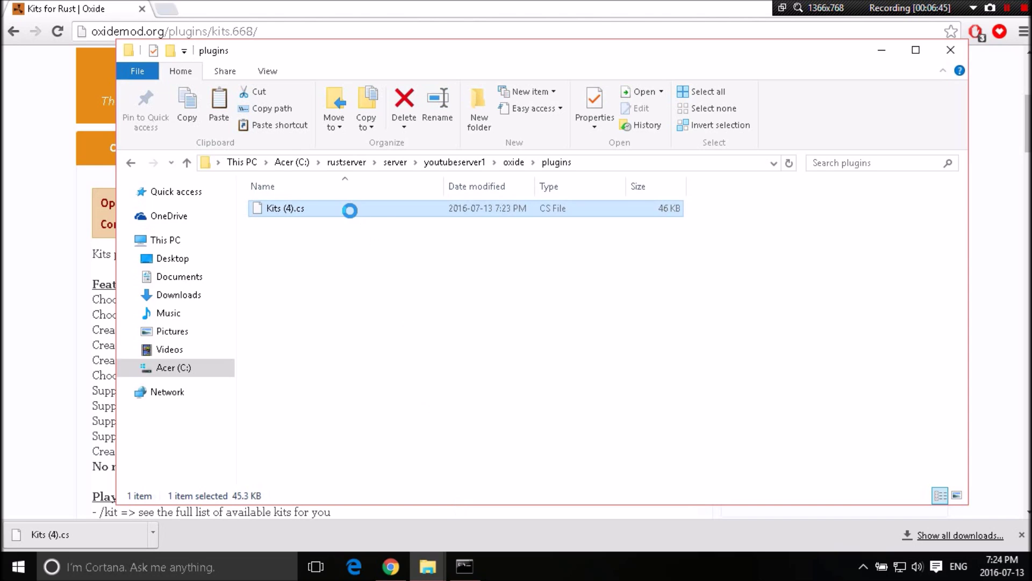
key("Menu")
left_click(384, 433)
Step: Rename Kits (4).cs to Kits.cs, then check the server console
key("F2")
key("Right")
key("BackSpace")
key("BackSpace")
key("BackSpace")
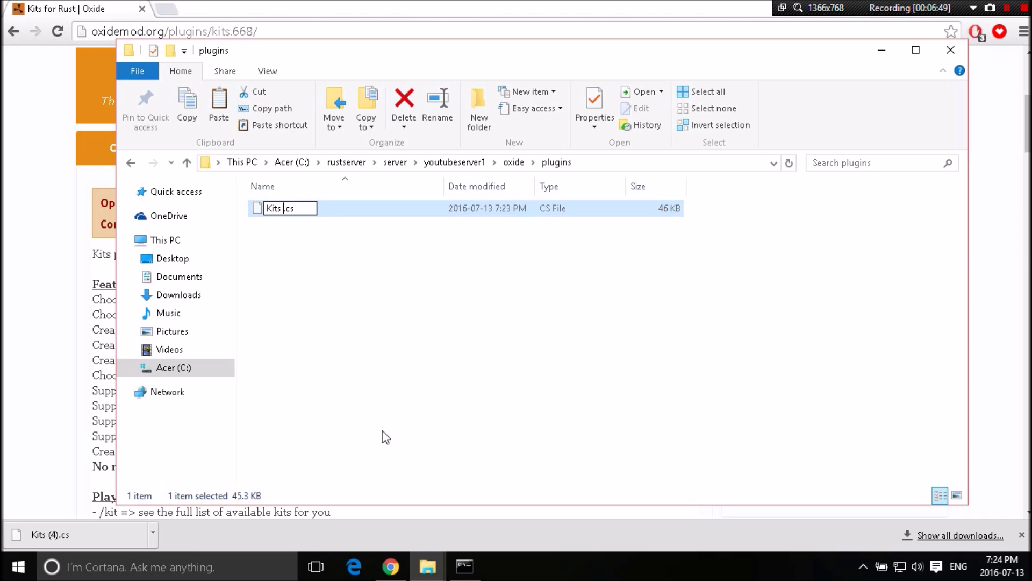
key("BackSpace")
key("Return")
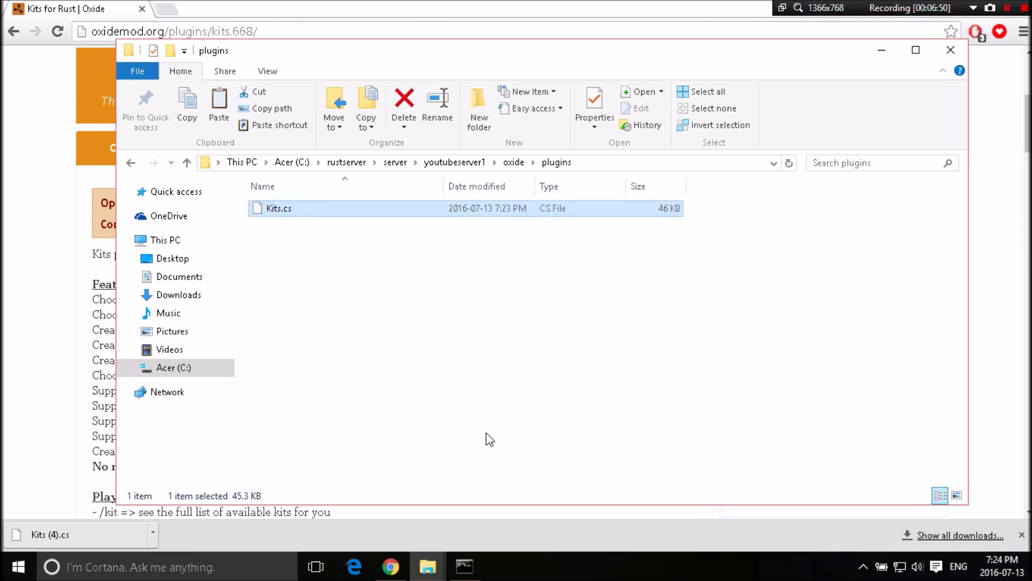
left_click(465, 569)
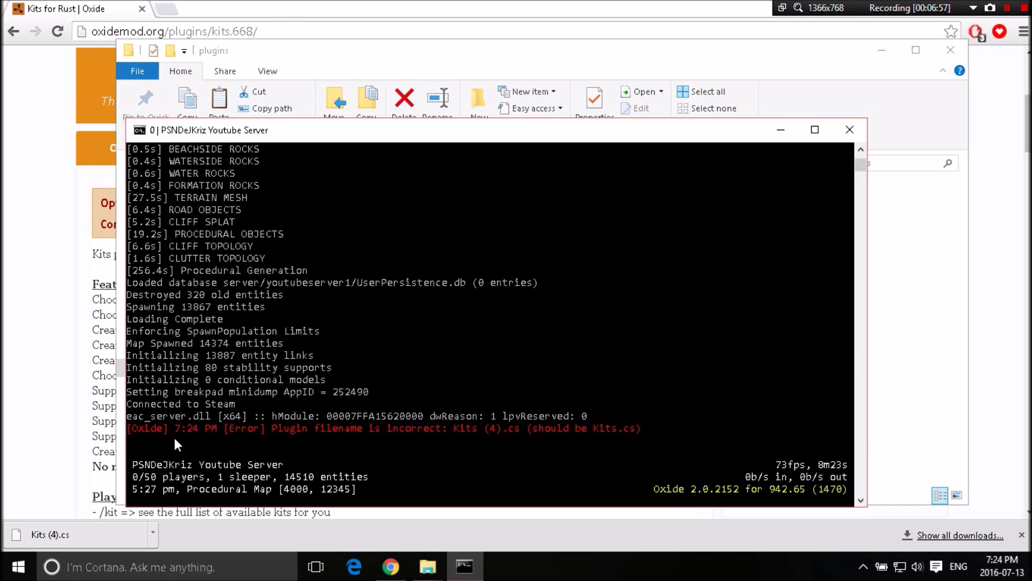
Step: Move Kits.cs from plugins into the youtubeserver1 oxide folder
left_click(889, 282)
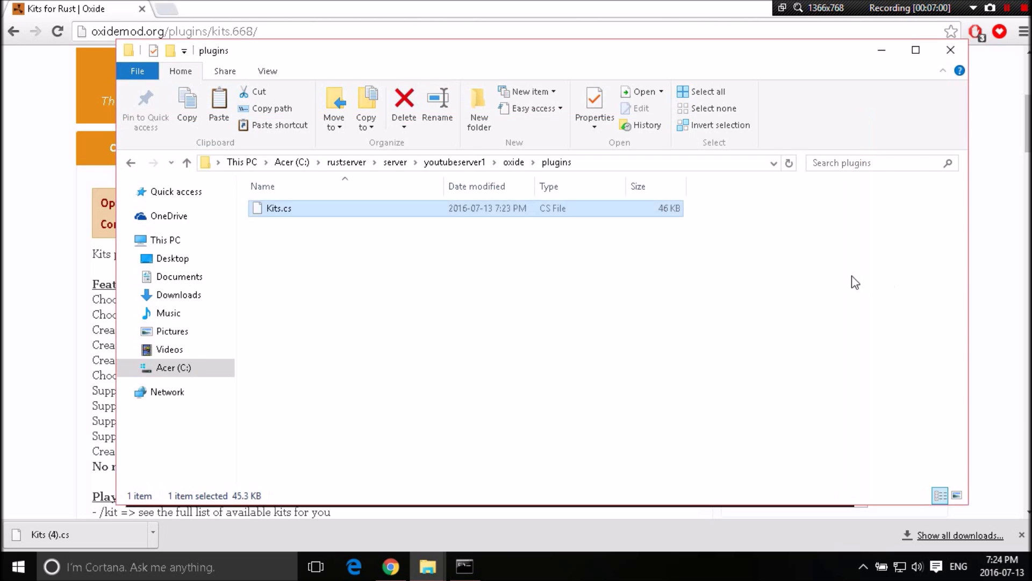
left_click(280, 209)
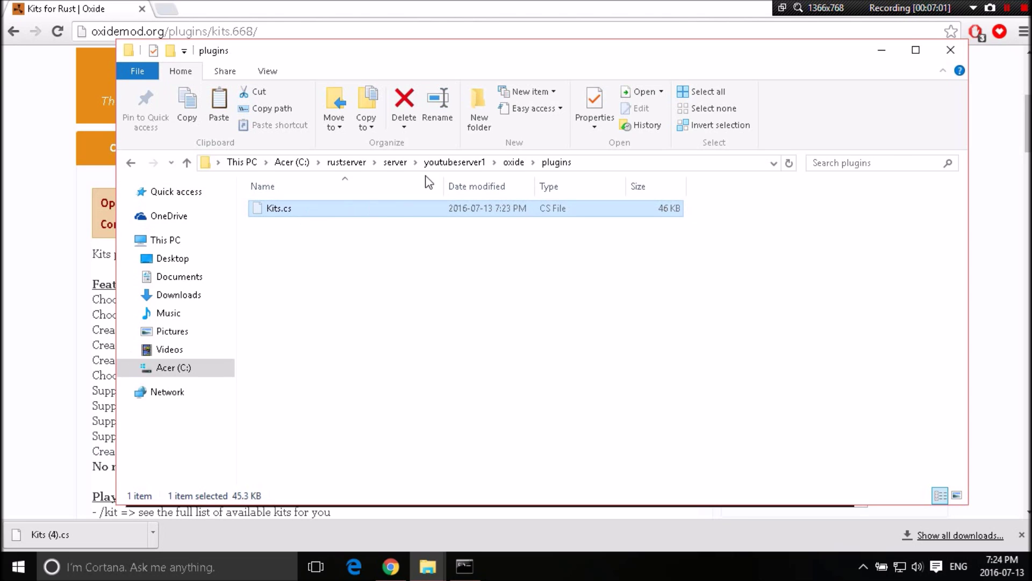
left_click(477, 166)
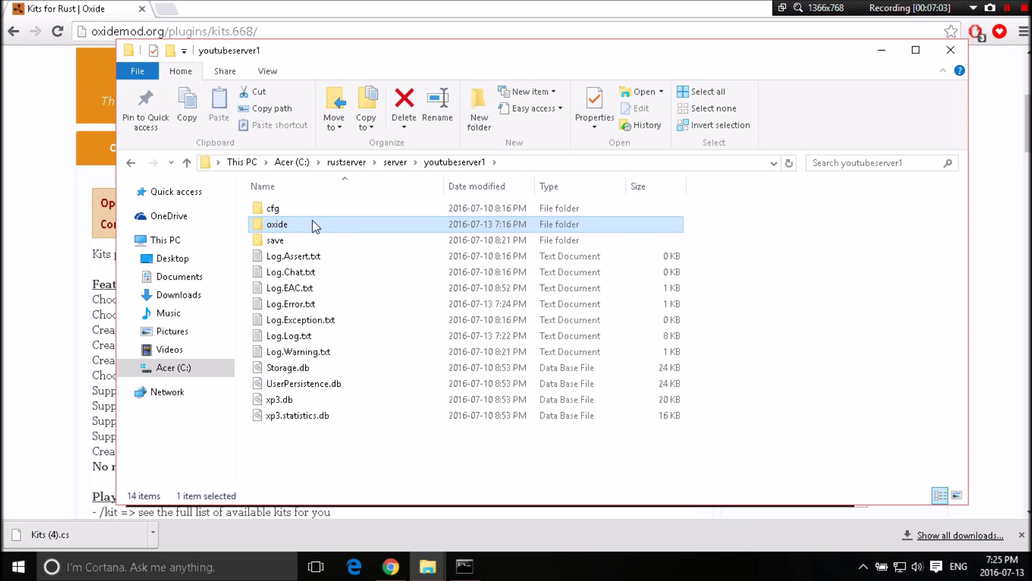
double_click(312, 218)
key("ctrl+v")
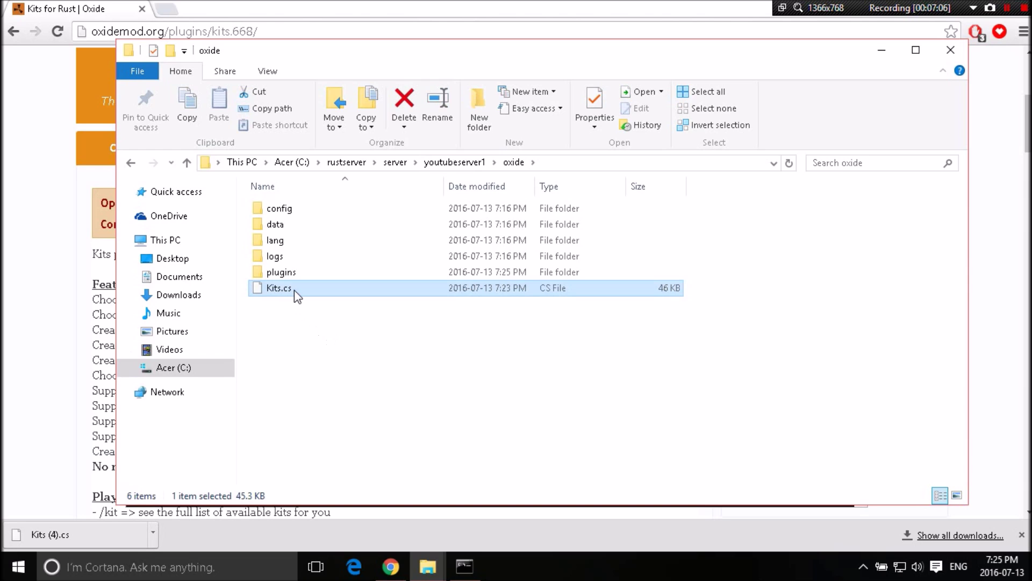
Step: Confirm plugins is empty, check the server console, and return to the Kits page
double_click(296, 272)
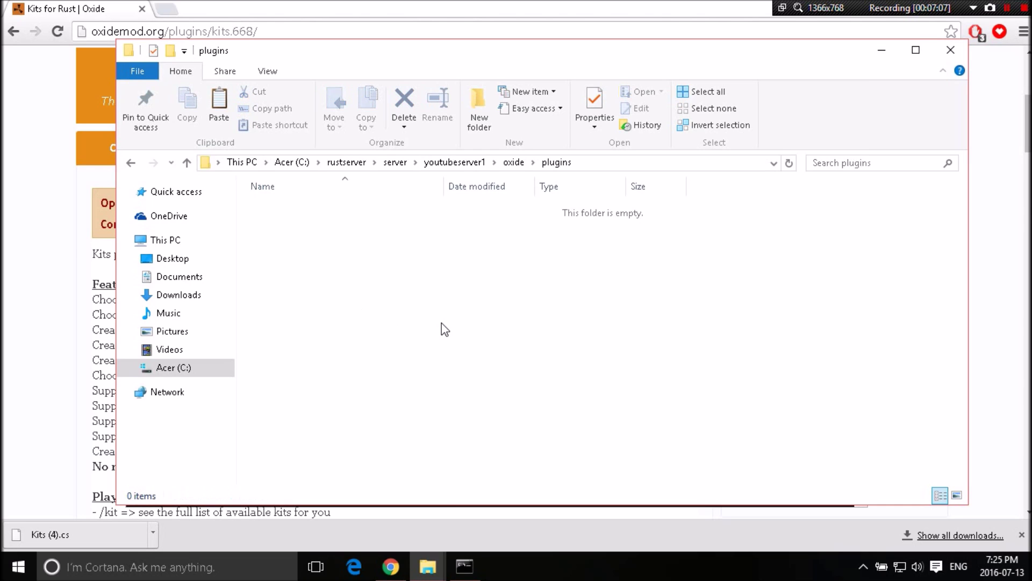
left_click(461, 571)
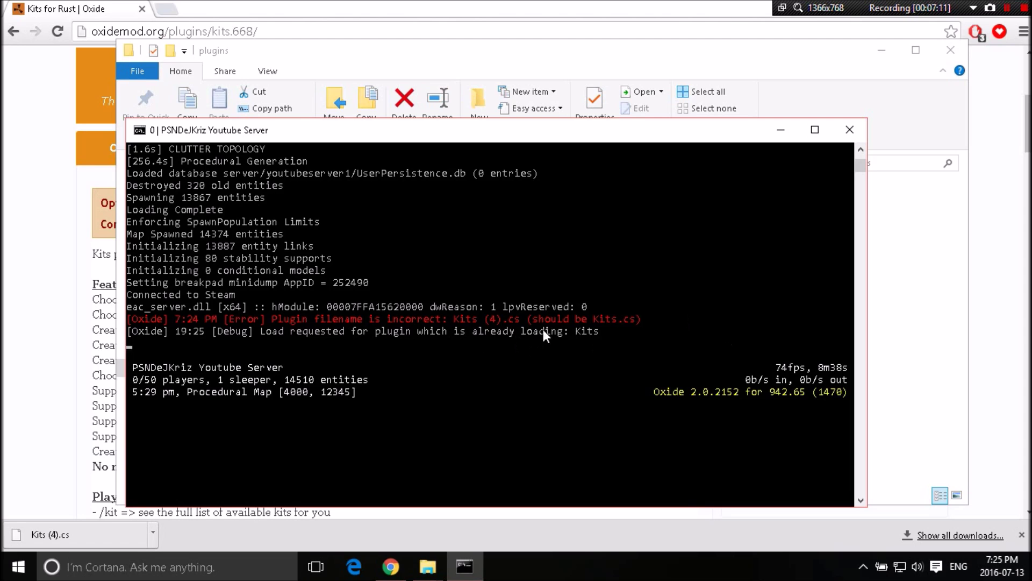
left_click(3, 290)
Step: Scroll through the Kits for Rust plugin page on oxidemod.org
scroll(177, 283, "down", 10)
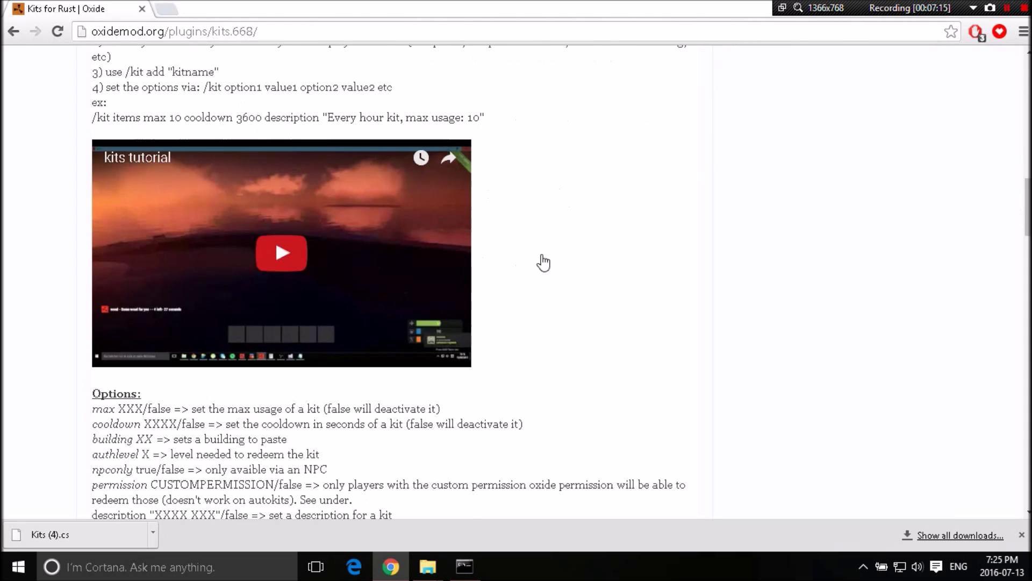
scroll(543, 261, "down", 9)
scroll(543, 258, "up", 5)
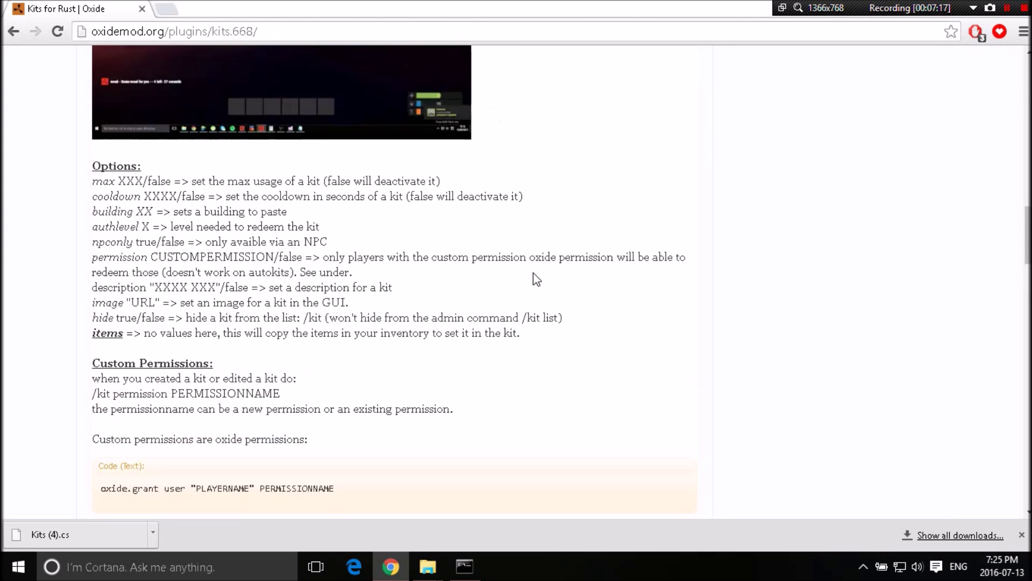
scroll(394, 301, "down", 10)
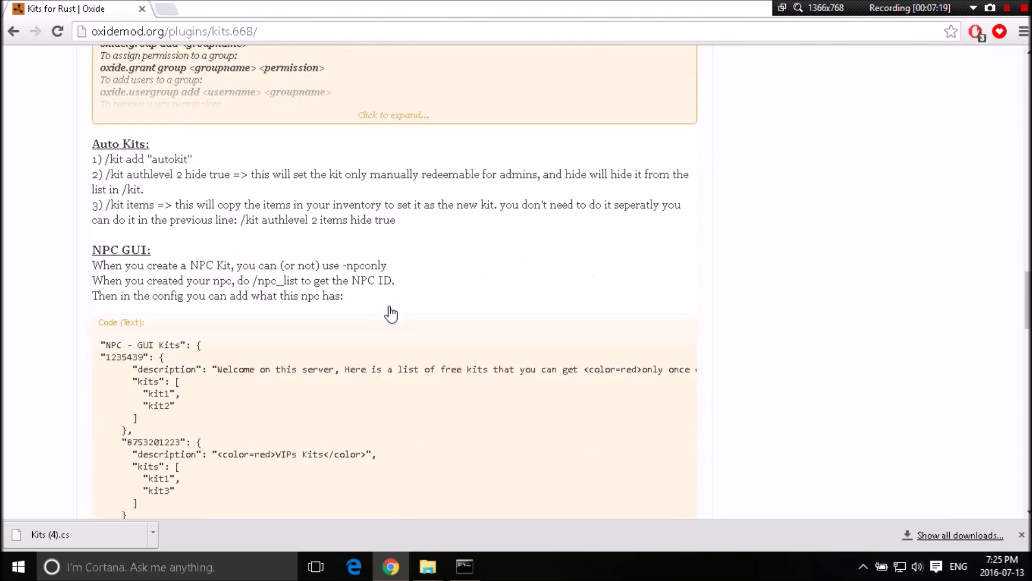
scroll(391, 314, "down", 15)
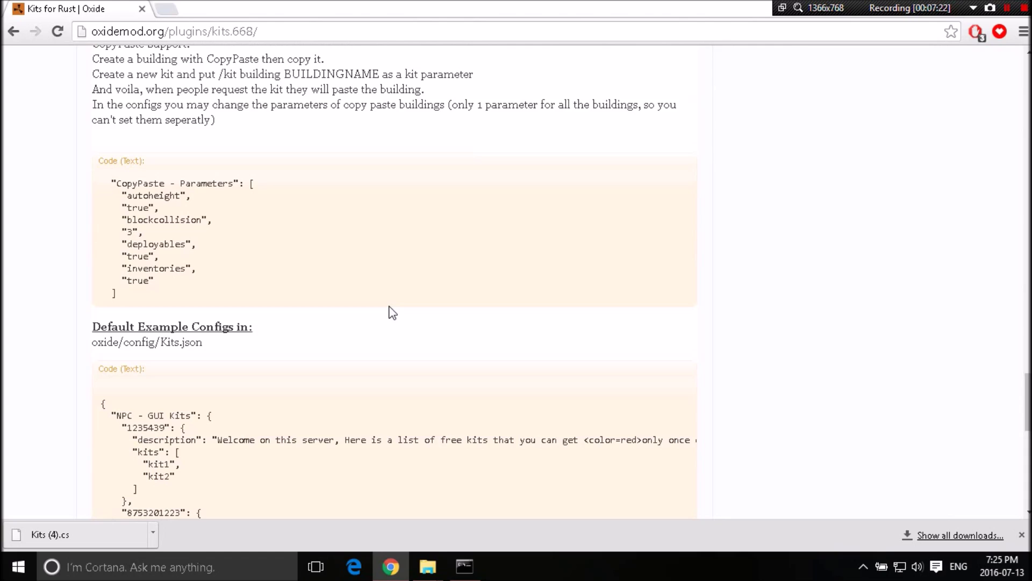
scroll(393, 312, "down", 10)
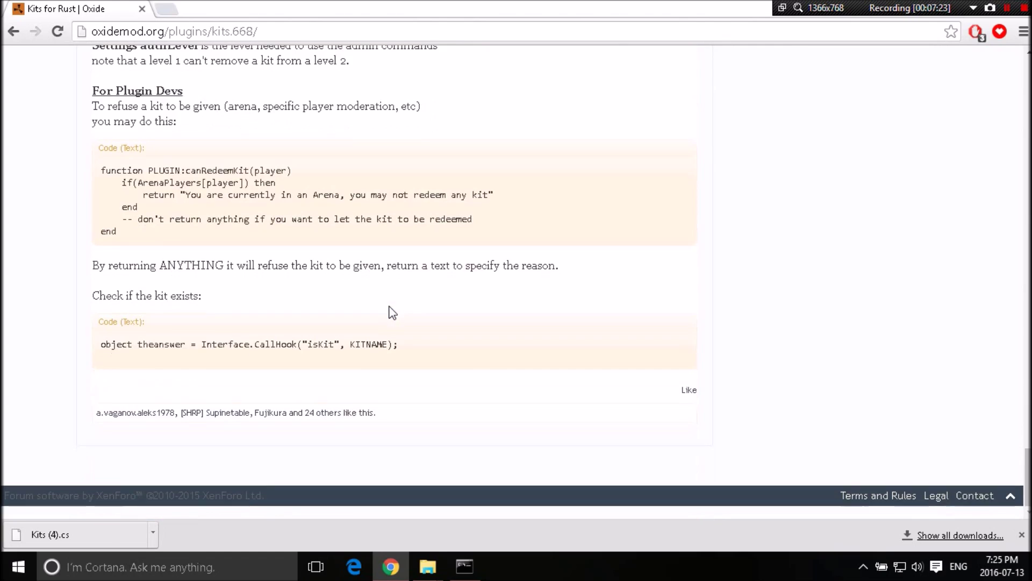
scroll(392, 313, "up", 6)
scroll(393, 313, "up", 20)
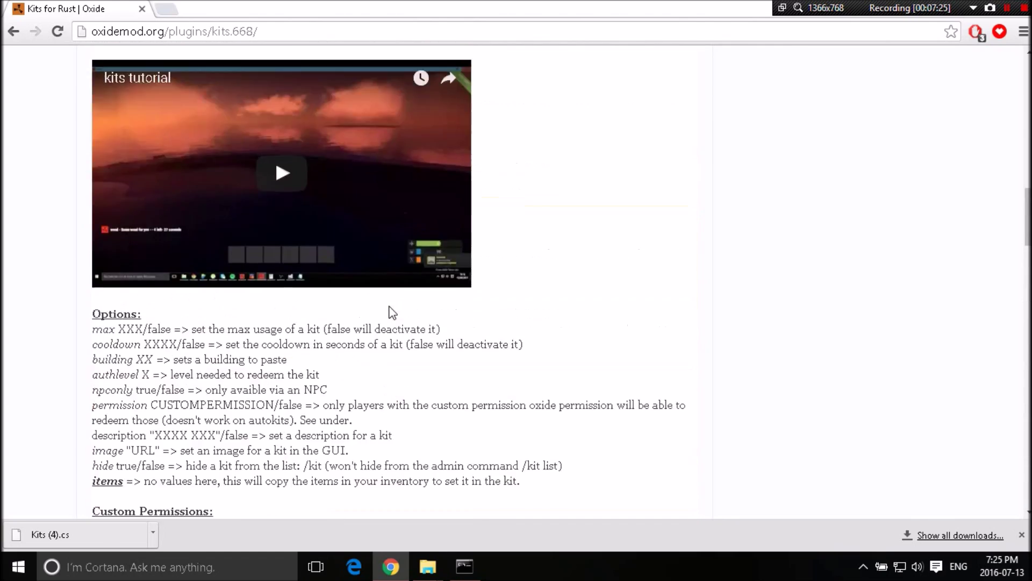
scroll(392, 304, "up", 6)
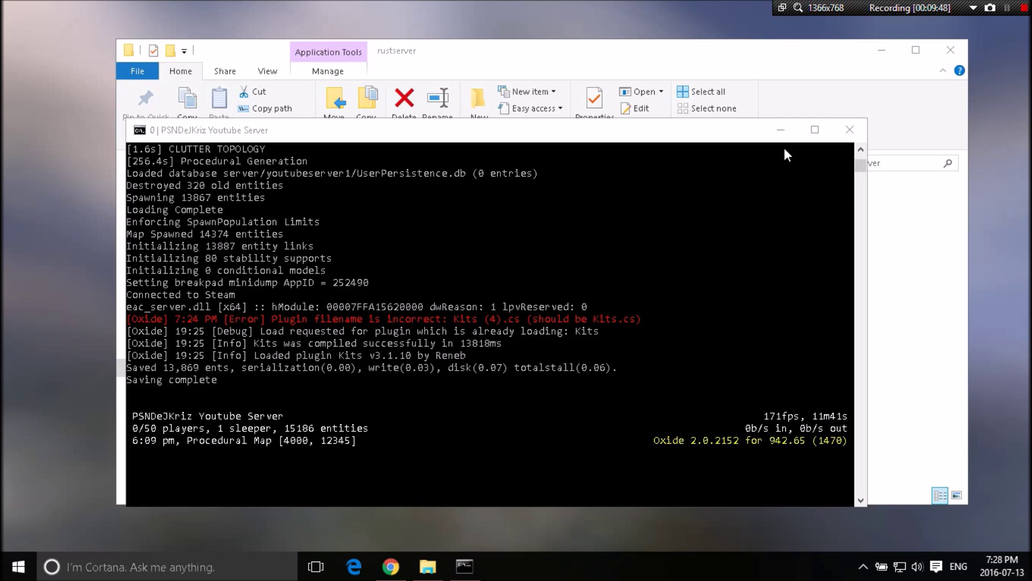
Step: Browse to server > youtubeserver1 > oxide > config in File Explorer
left_click(474, 43)
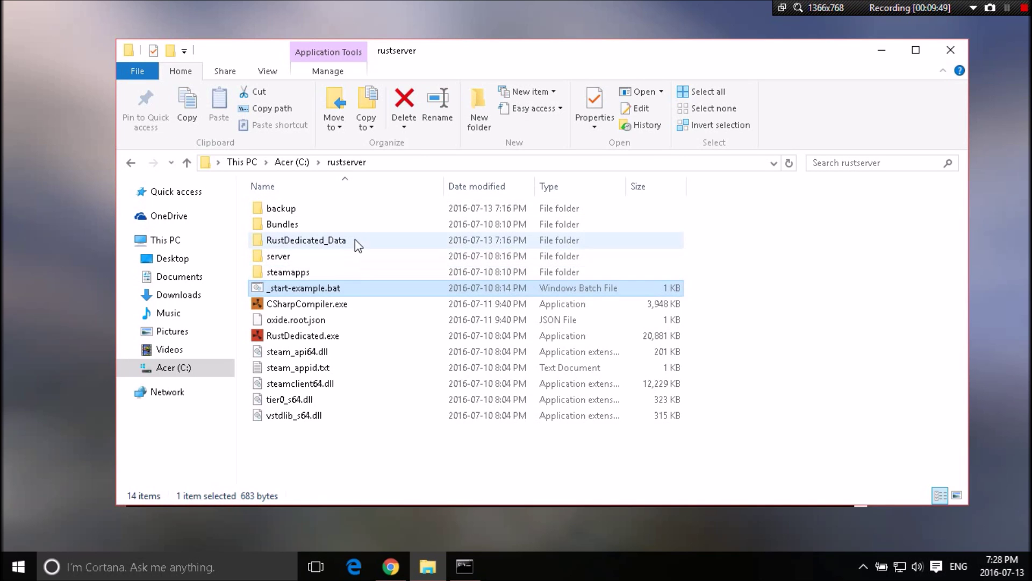
double_click(357, 256)
double_click(305, 214)
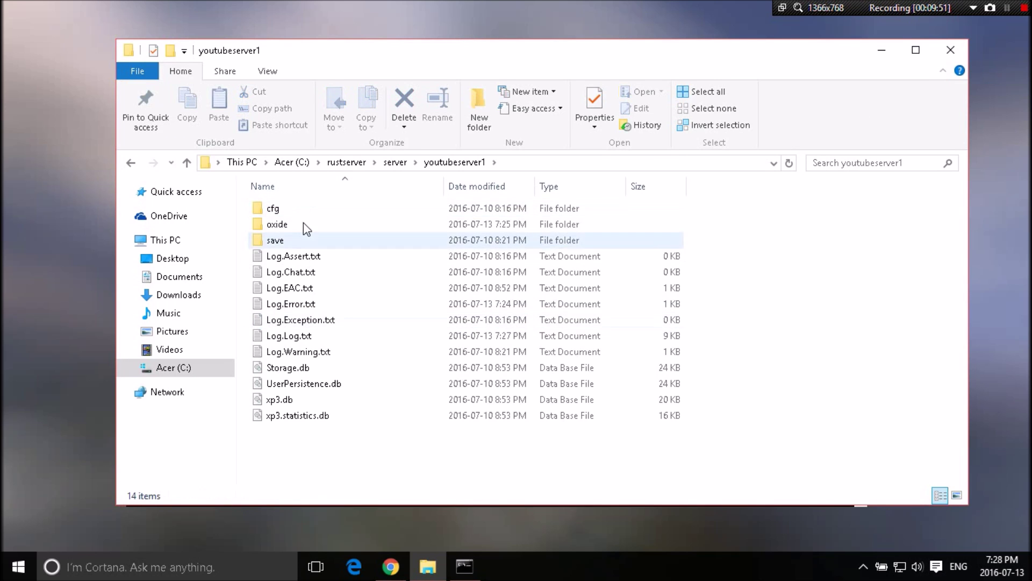
double_click(303, 222)
double_click(299, 273)
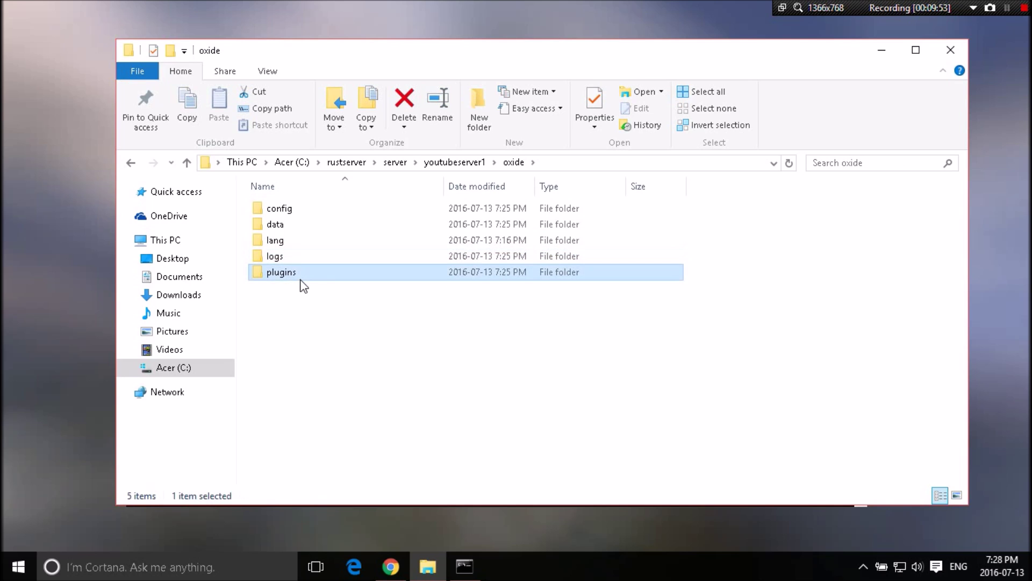
left_click(130, 163)
double_click(304, 209)
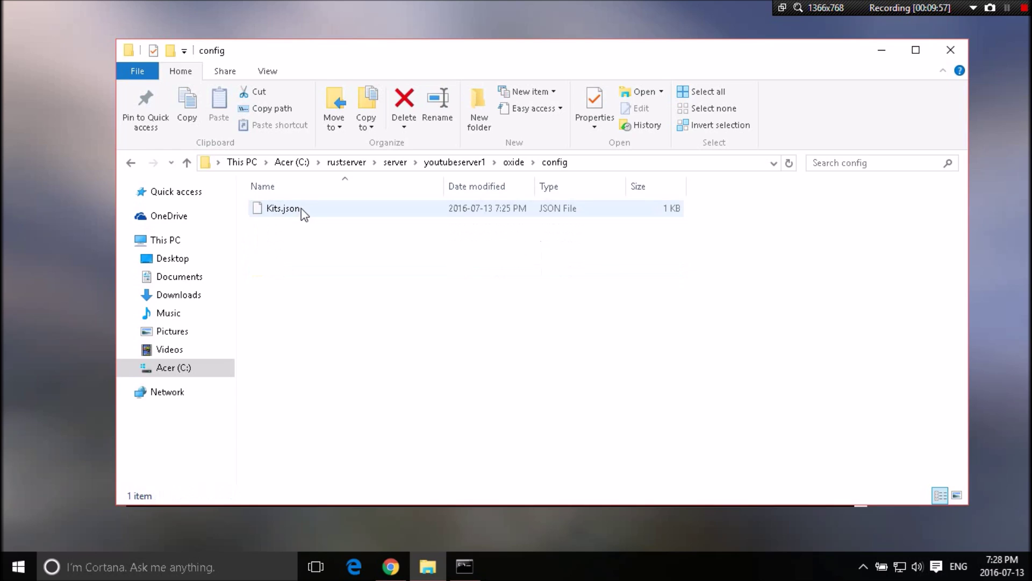
Step: Open Kits.json from the config folder in Notepad++
left_click(300, 211)
right_click(300, 211)
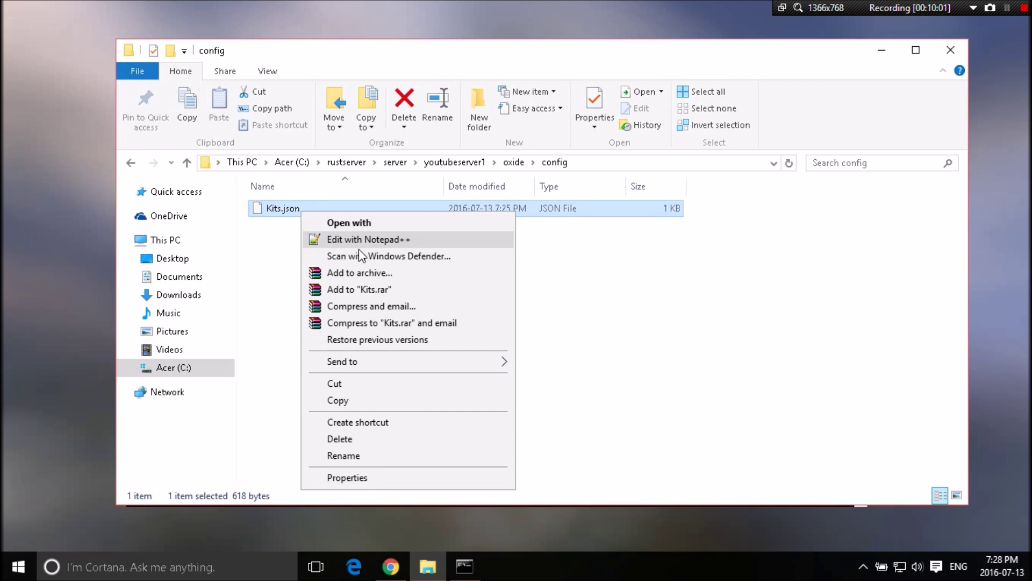
left_click(721, 323)
left_click(303, 208)
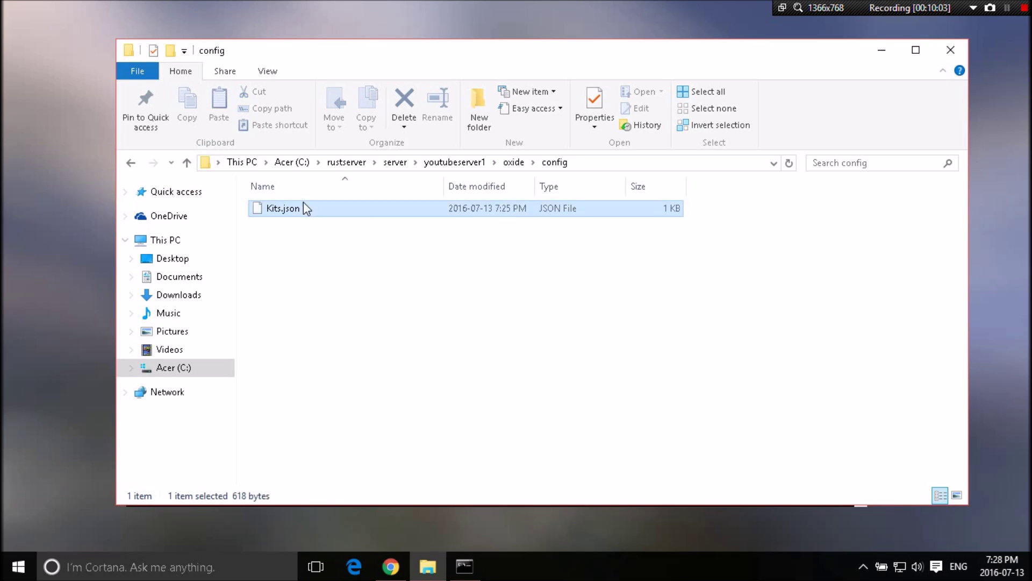
key("Return")
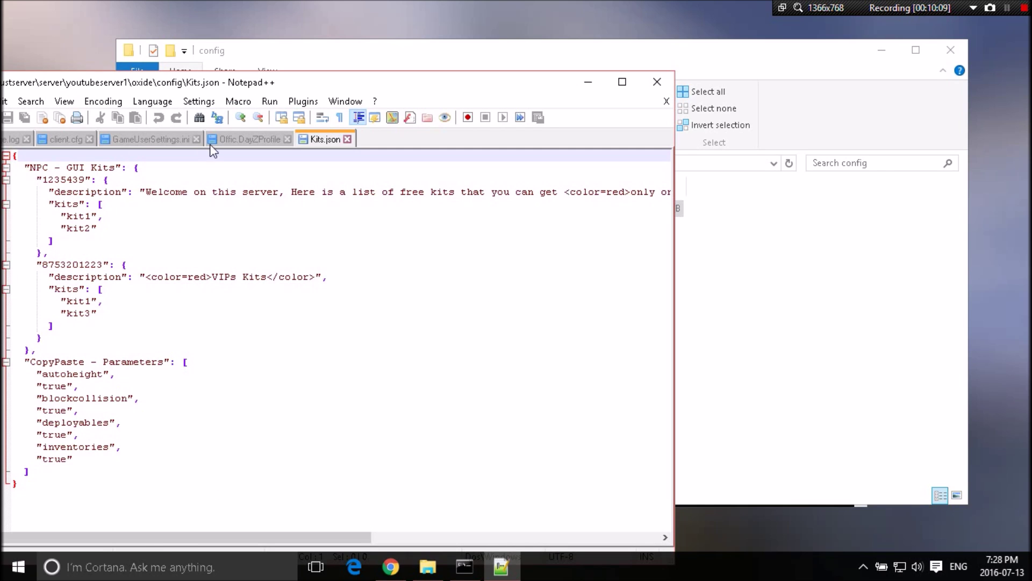
left_click_drag(162, 500, 24, 153)
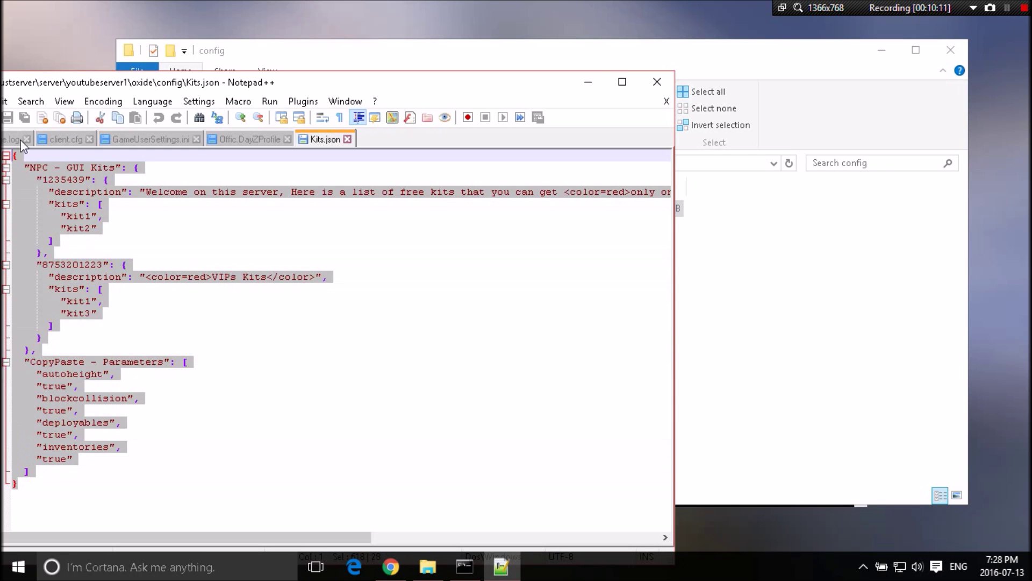
left_click(387, 266)
left_click(660, 79)
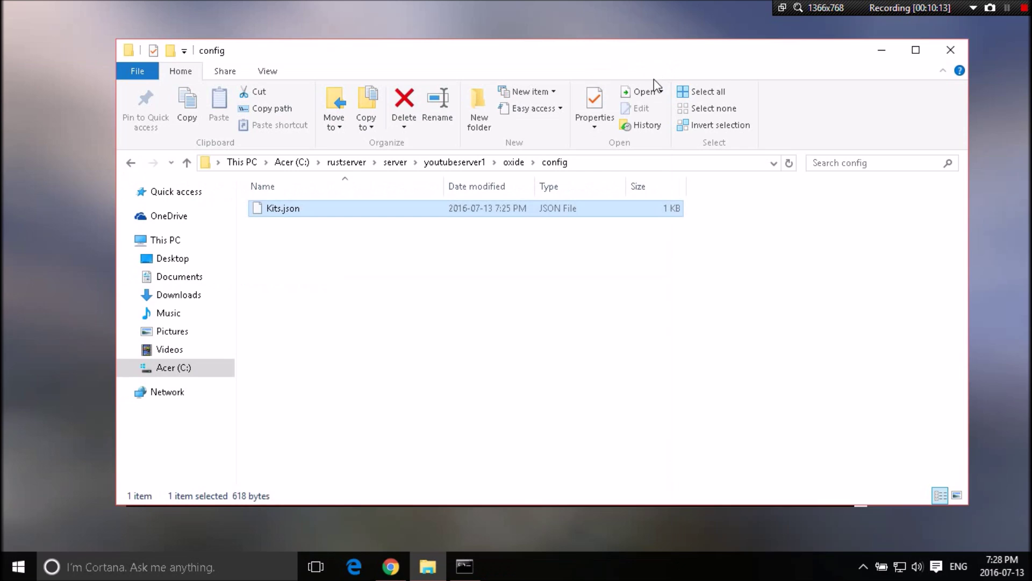